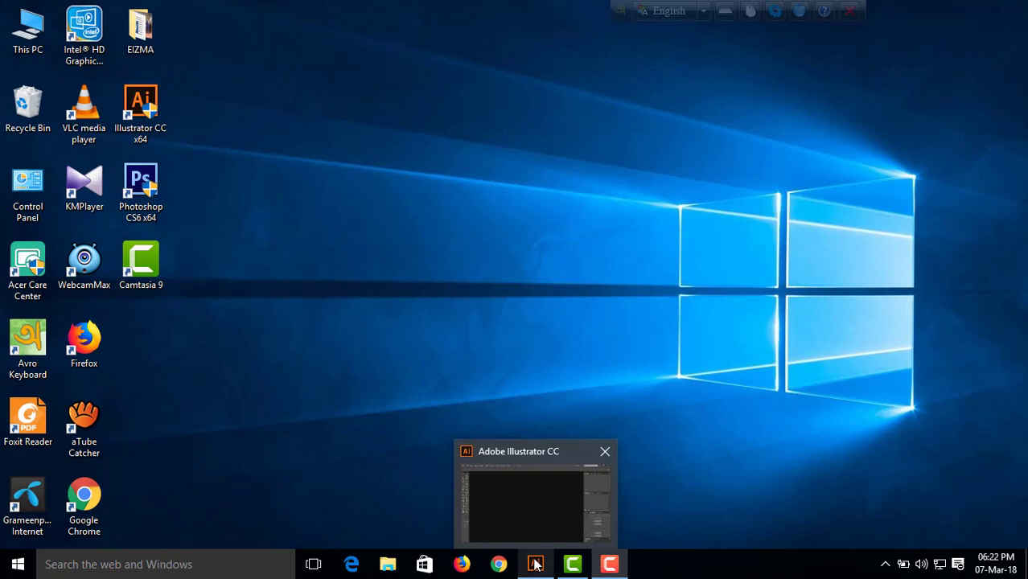
Restore the Adobe Illustrator CC window from the taskbar
left_click(535, 565)
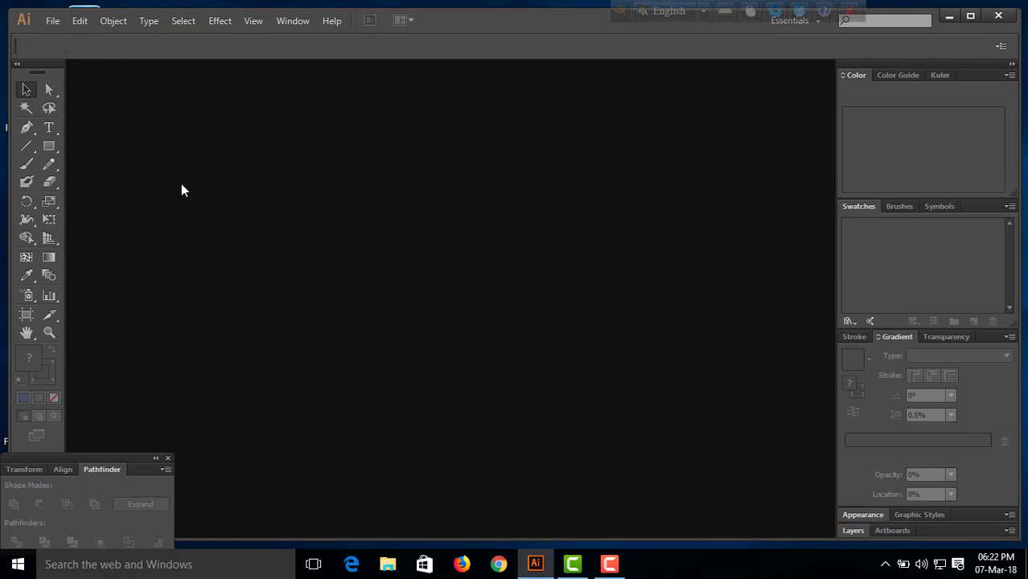
Open the New Document dialog from the File menu
left_click(50, 21)
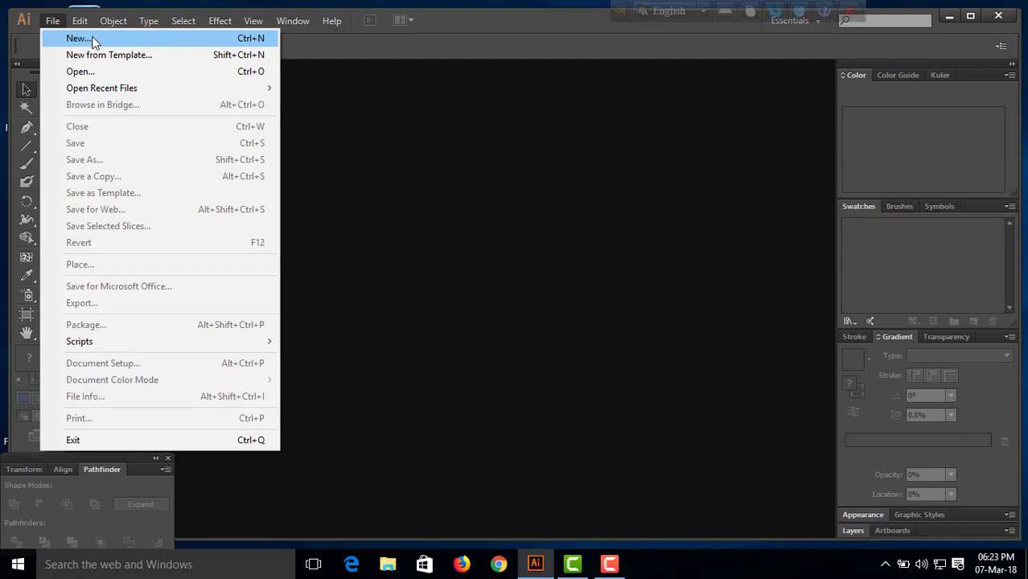
left_click(92, 37)
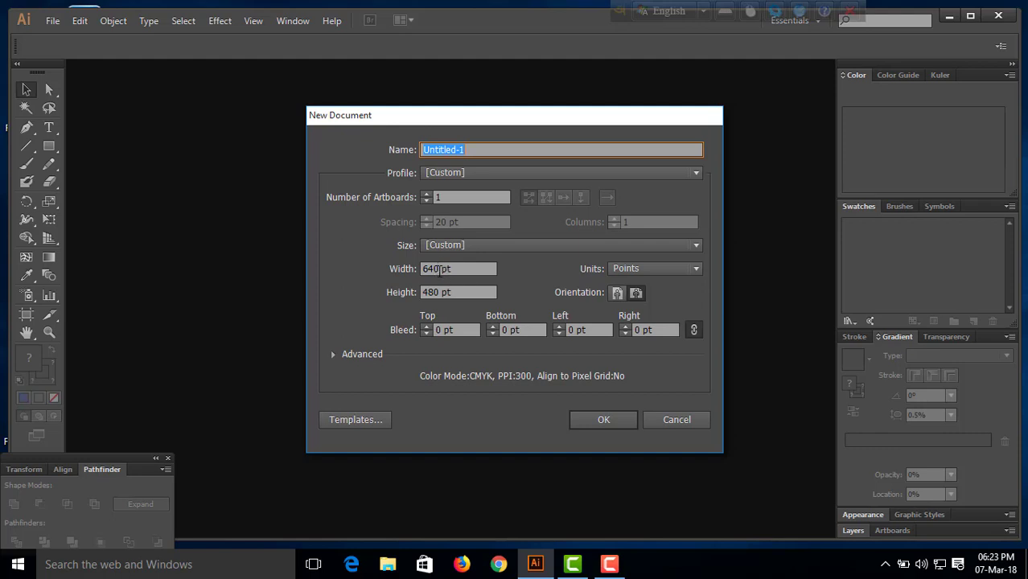
Create a blank 640 × 480 pt document with one artboard, correcting a mistyped width digit
left_click(440, 269)
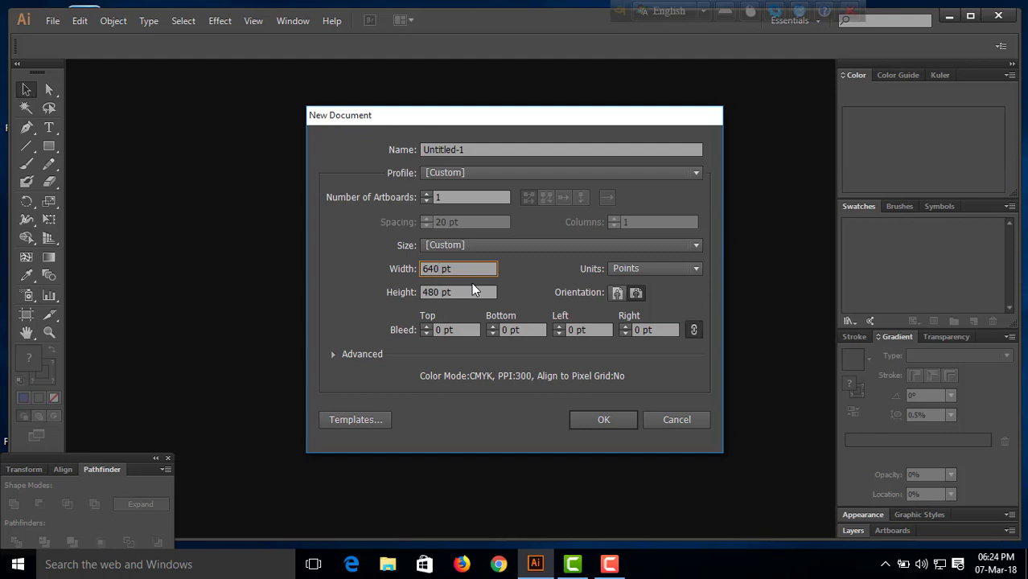
key("BackSpace")
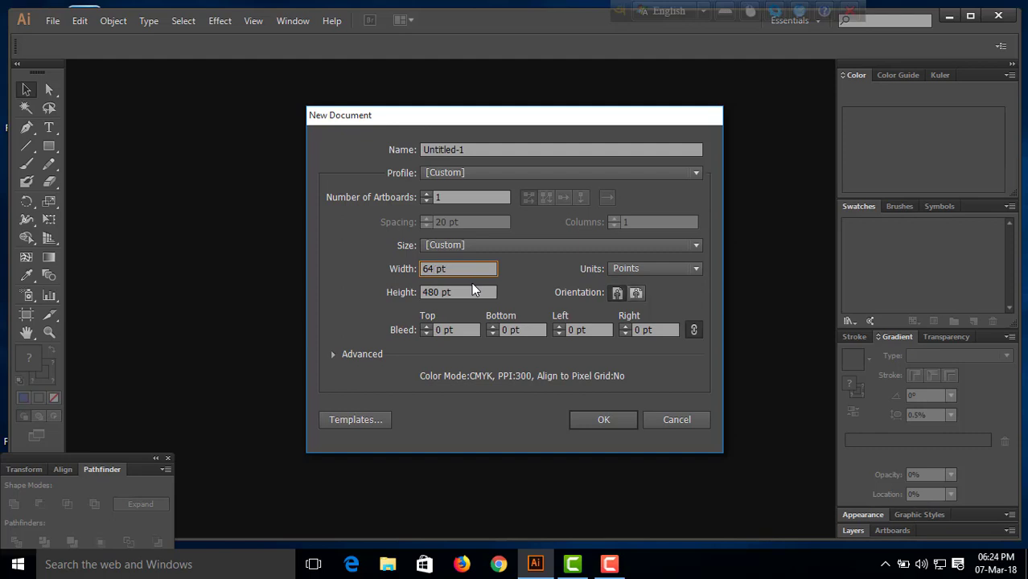
type("8")
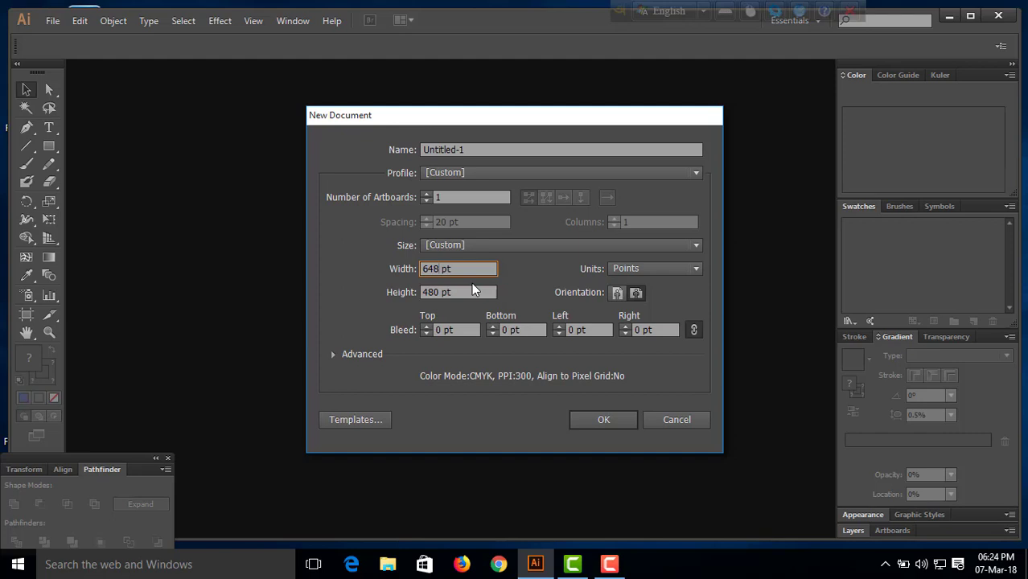
key("BackSpace")
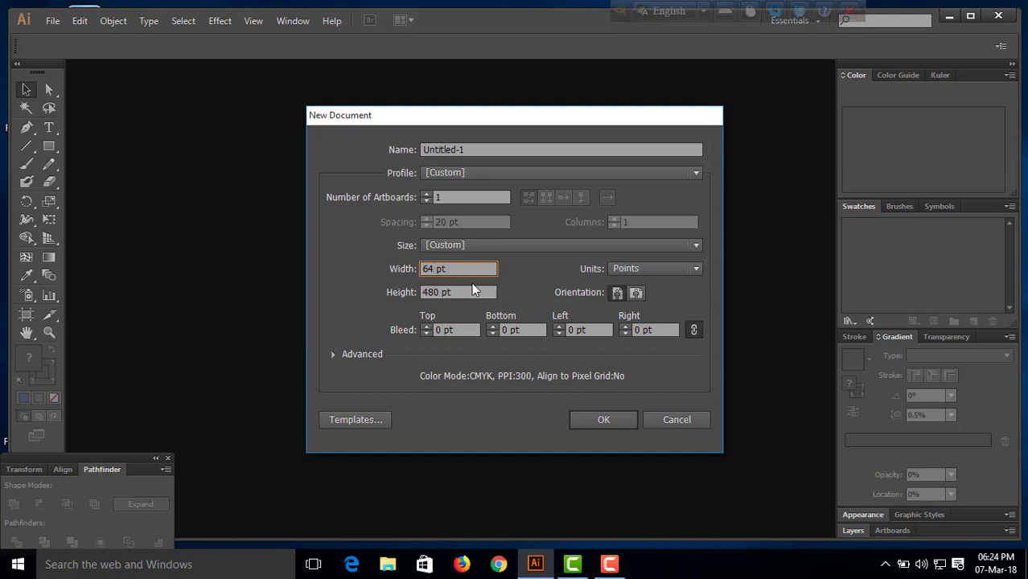
type("0")
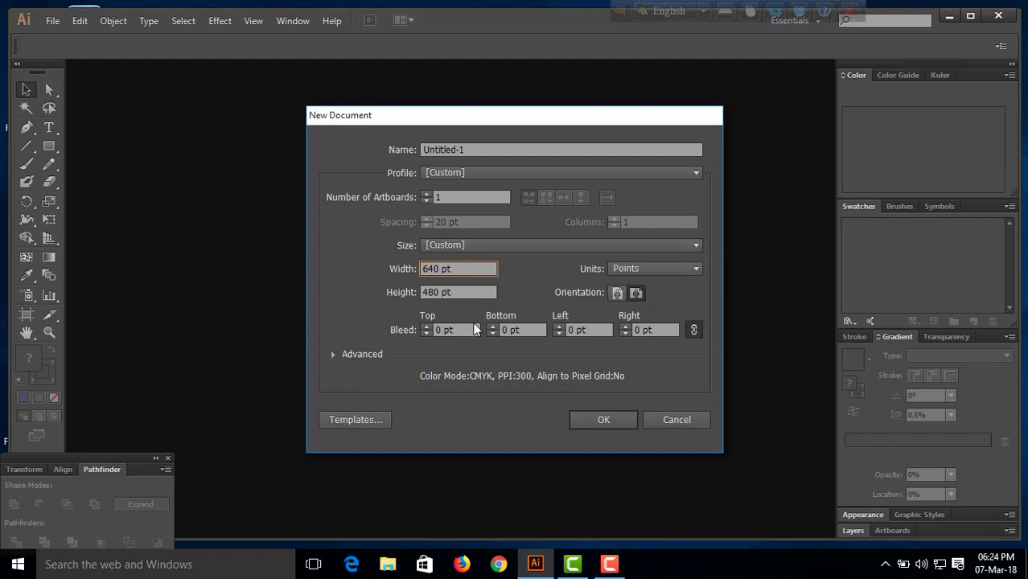
left_click(611, 419)
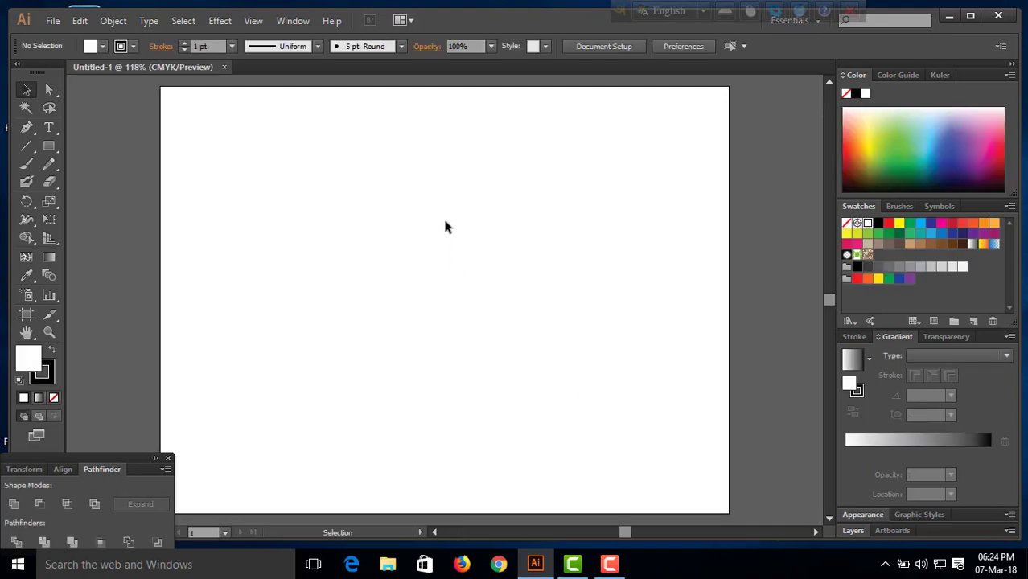
Nudge the view and toggle between the Selection and Direct Selection tools
left_click(438, 535)
left_click(435, 532)
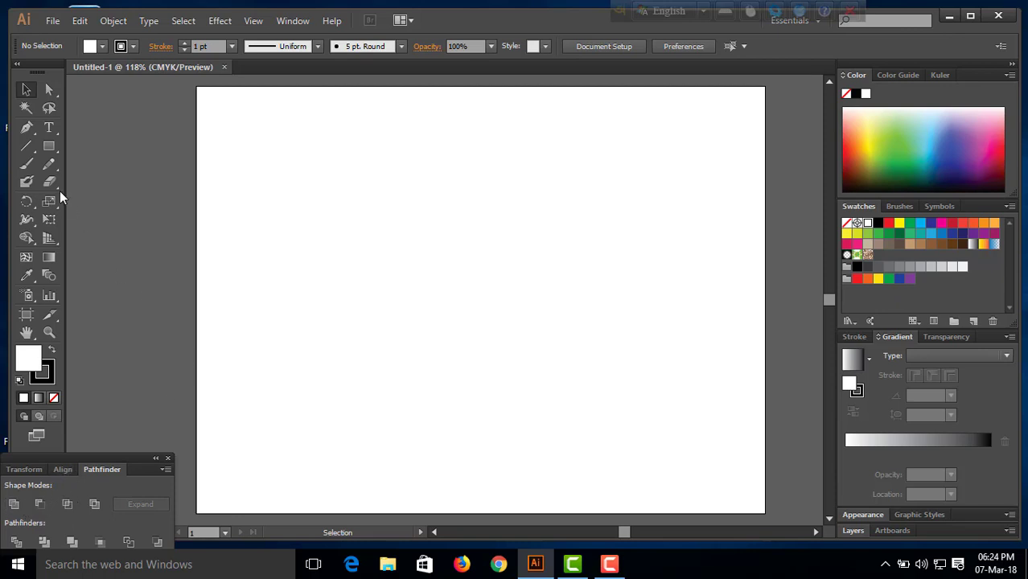
key("a")
left_click(27, 91)
left_click(51, 93)
Pick the Ellipse Tool from the Rectangle tool flyout
left_click(49, 149)
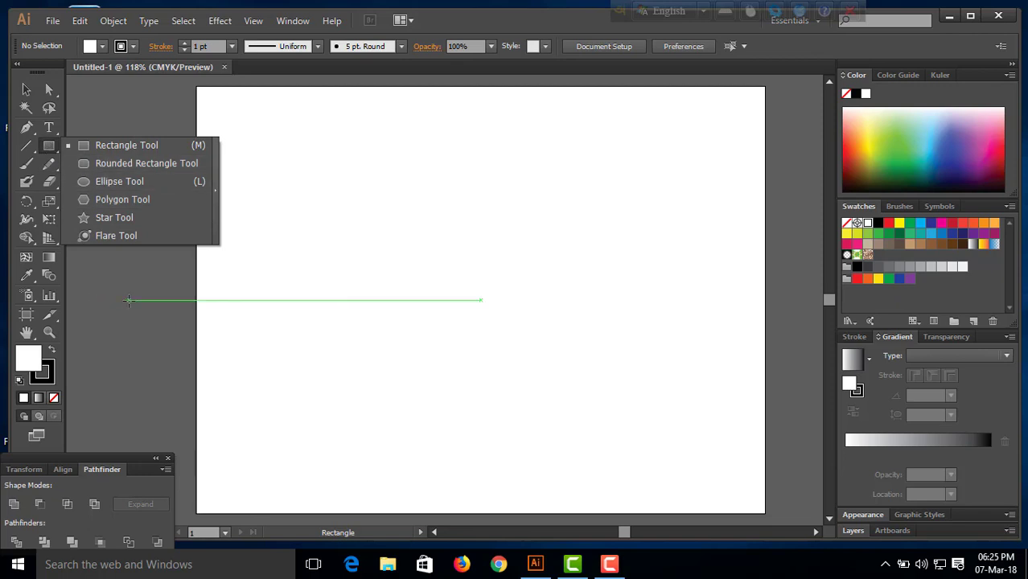
left_click(50, 150)
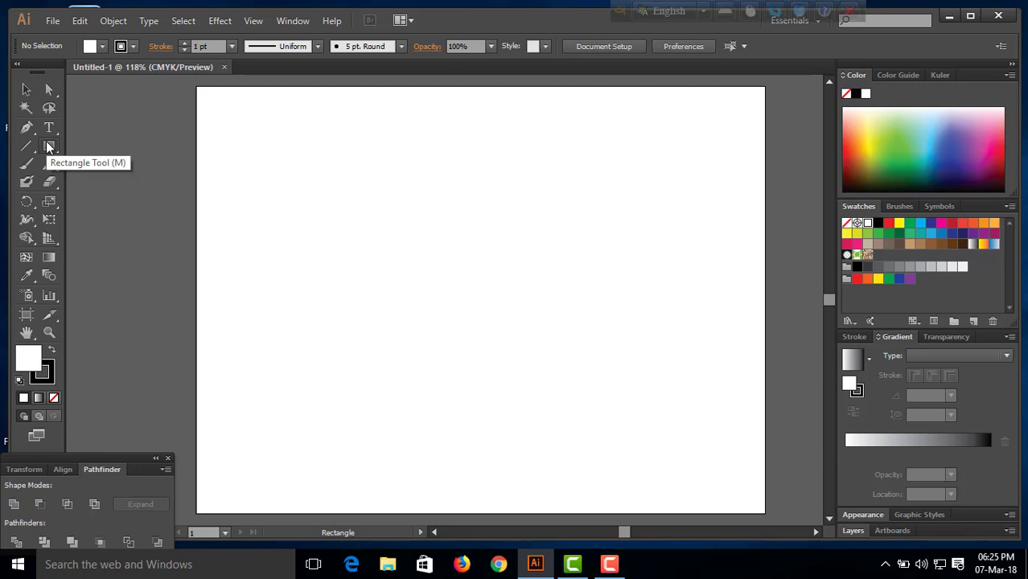
left_click(48, 146)
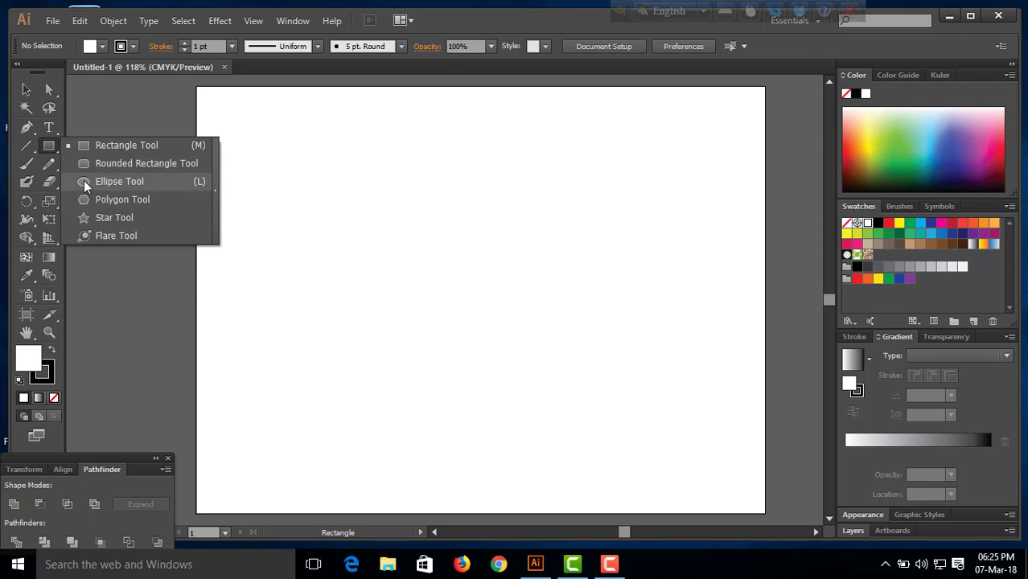
left_click(85, 185)
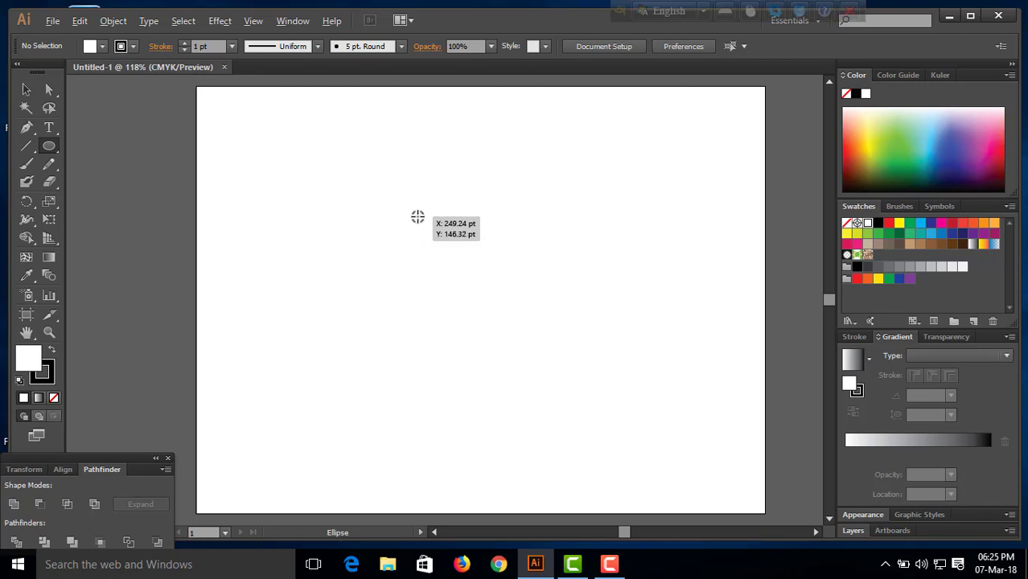
Draw a white circle with a black 1 pt stroke and drag it slightly lower
left_click_drag(418, 215, 505, 321)
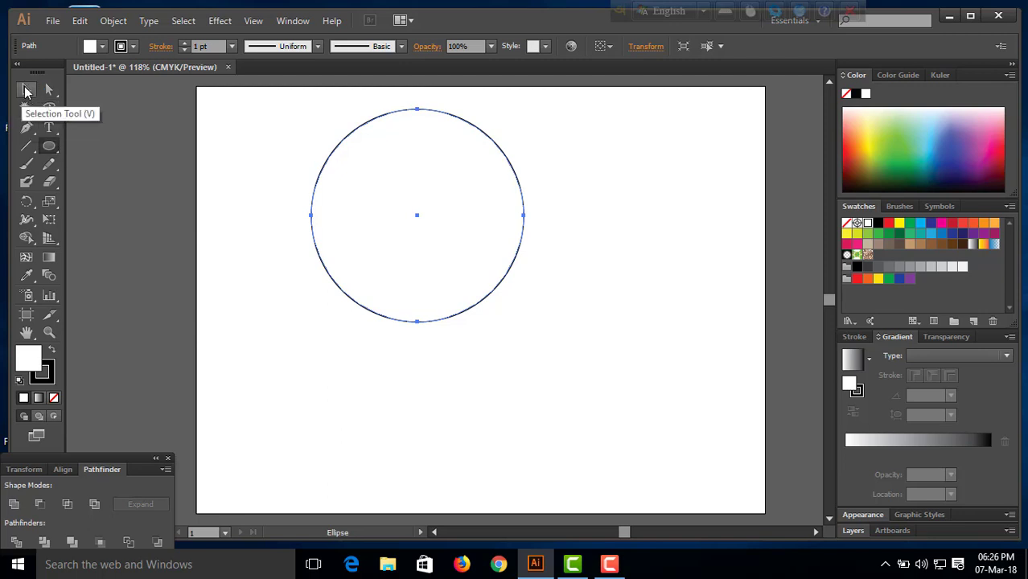
left_click(25, 91)
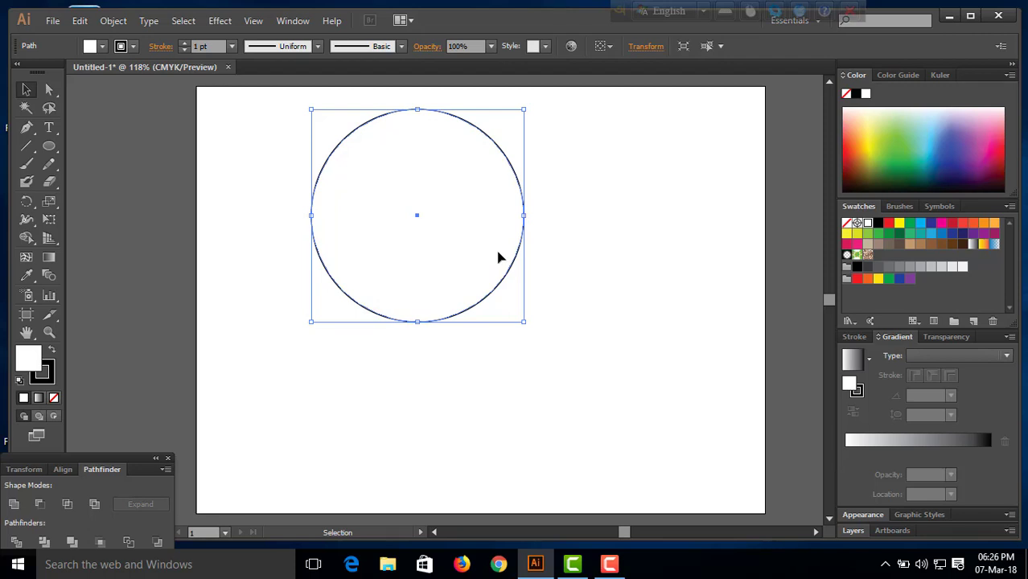
left_click_drag(497, 257, 513, 318)
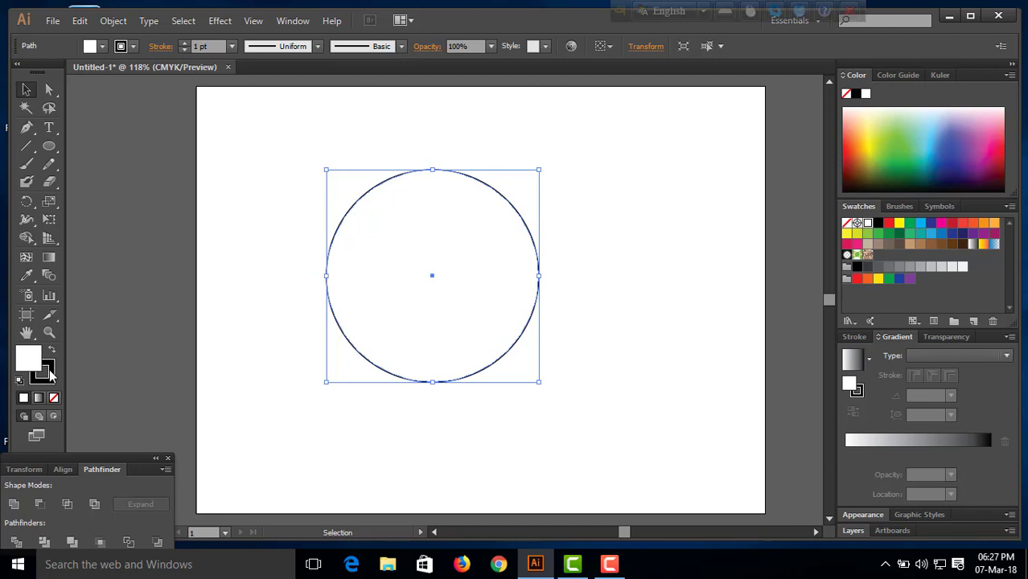
Set the circle's stroke to None and its fill to the red swatch
left_click(49, 369)
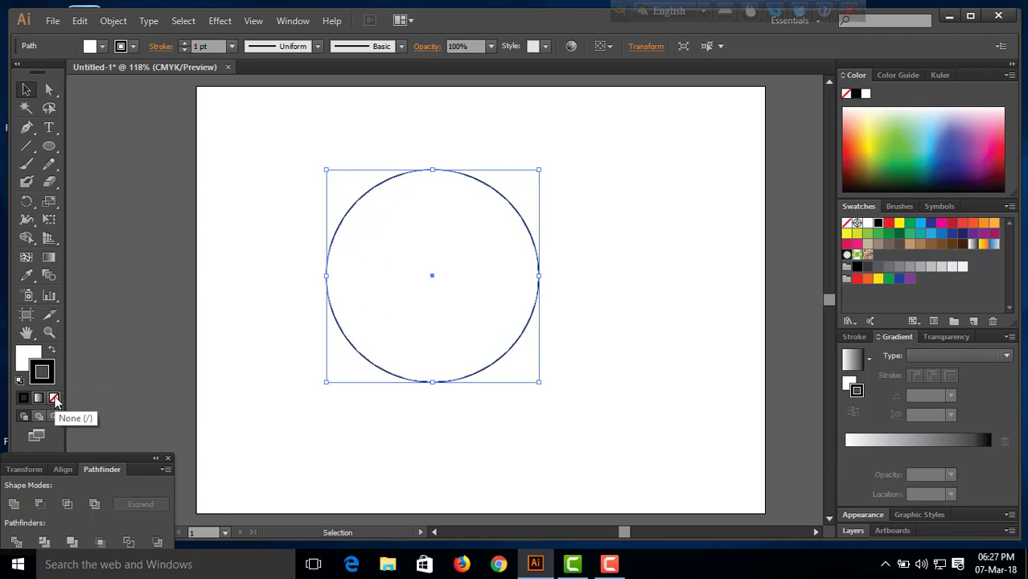
left_click(54, 399)
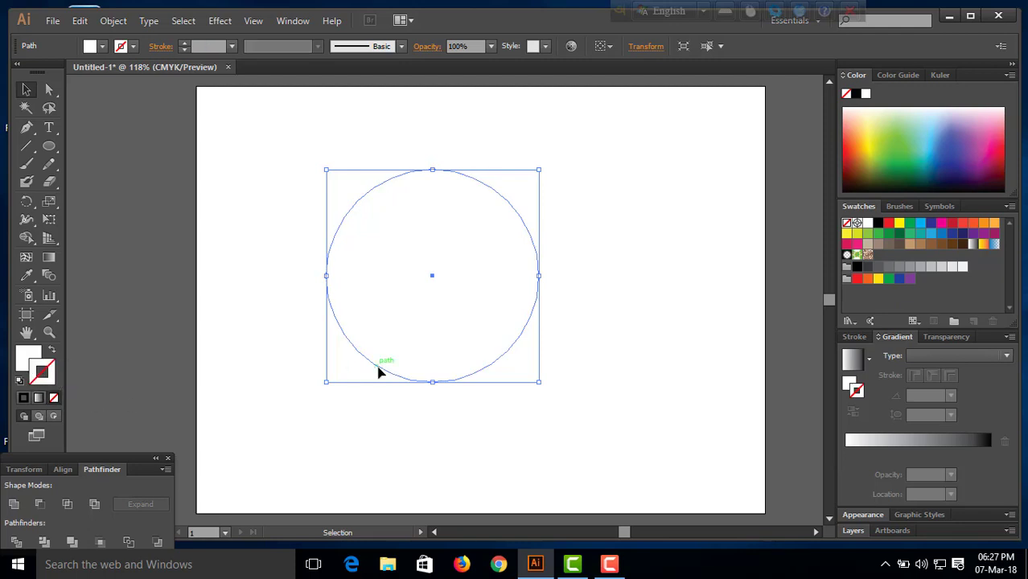
left_click(25, 361)
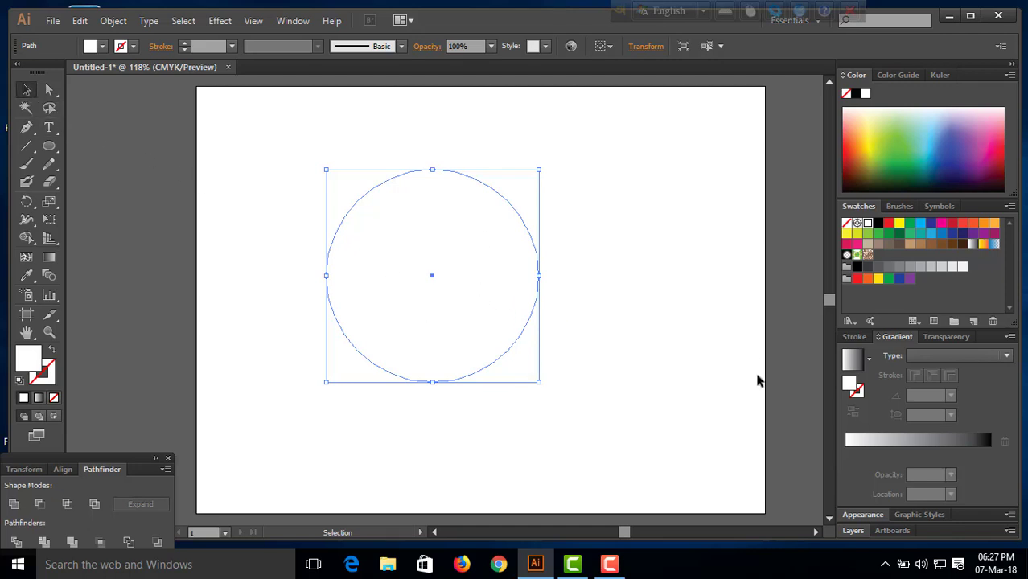
left_click(857, 279)
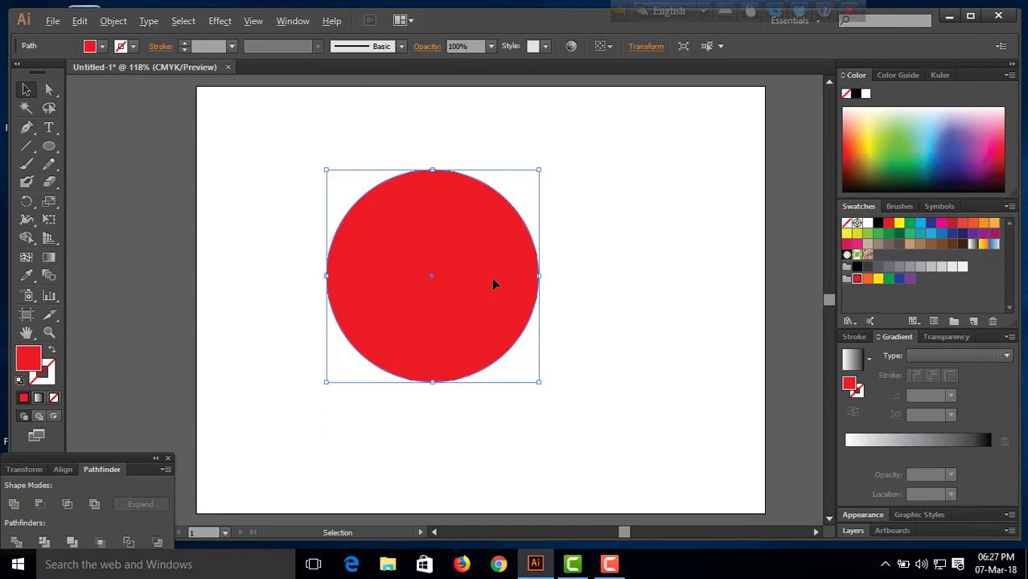
Duplicate the red circle, shrink the copy proportionally, and fill it blue
left_click_drag(527, 287, 667, 354)
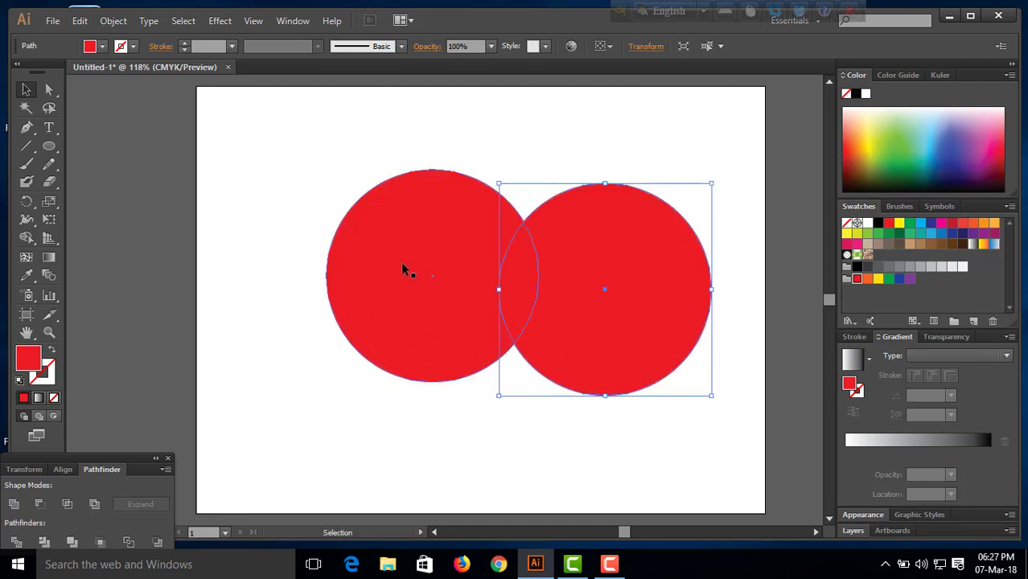
left_click_drag(402, 264, 295, 237)
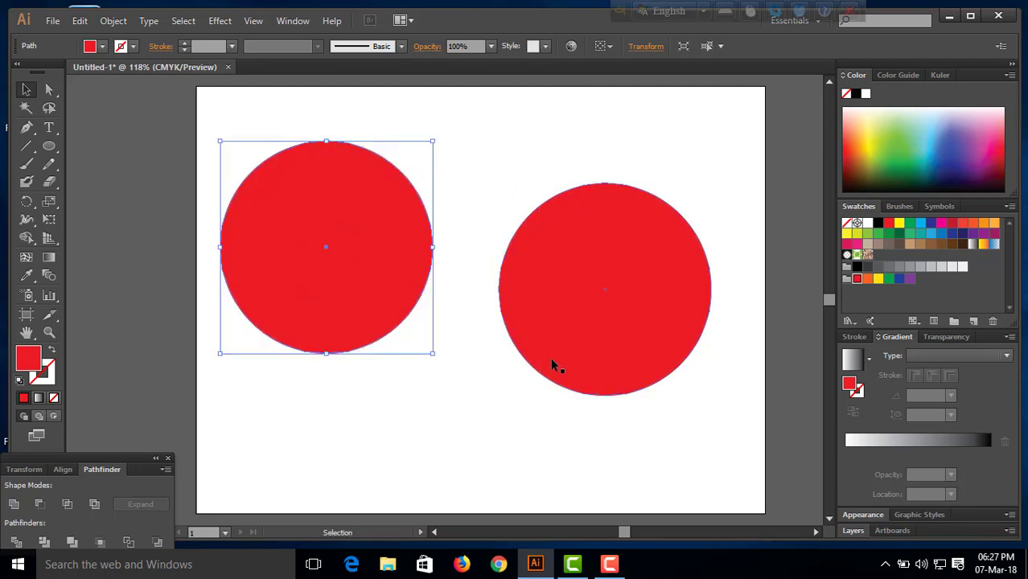
left_click(588, 315)
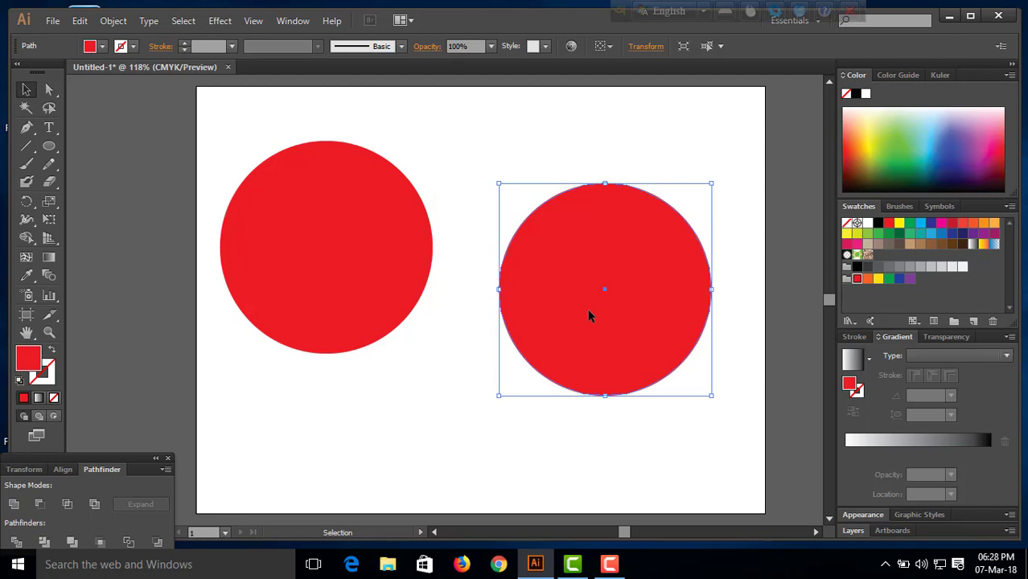
key("shift")
left_click_drag(710, 395, 664, 354)
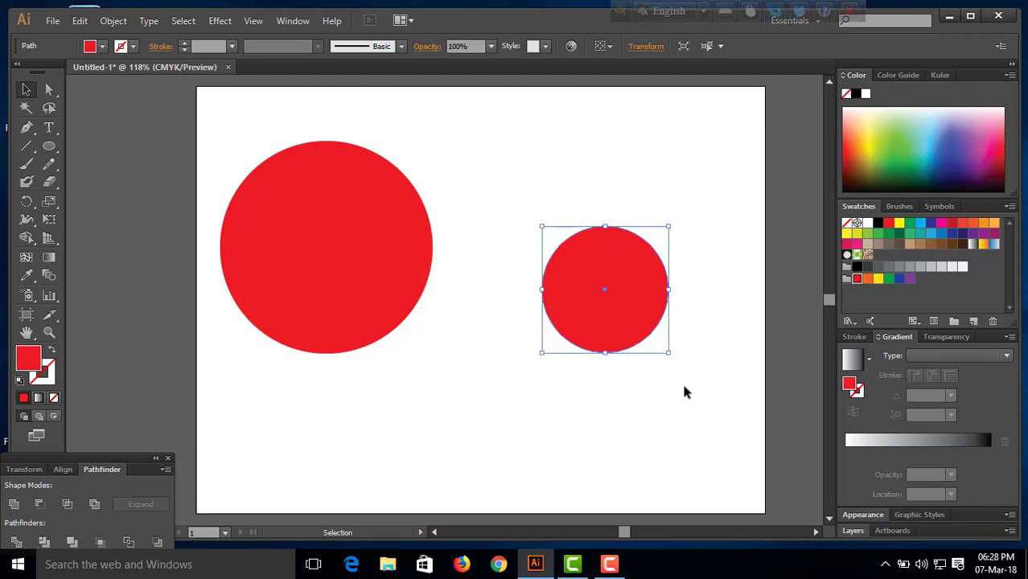
left_click(898, 279)
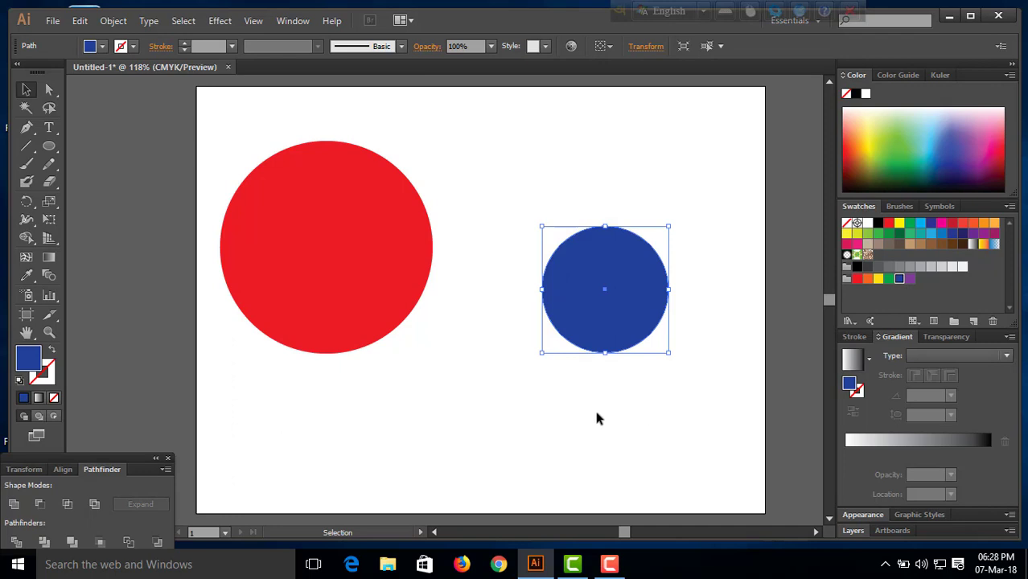
Centre the red circle and fit the blue circle, about 130.51 pt wide, inside its top
left_click_drag(365, 226, 441, 245)
left_click(654, 395)
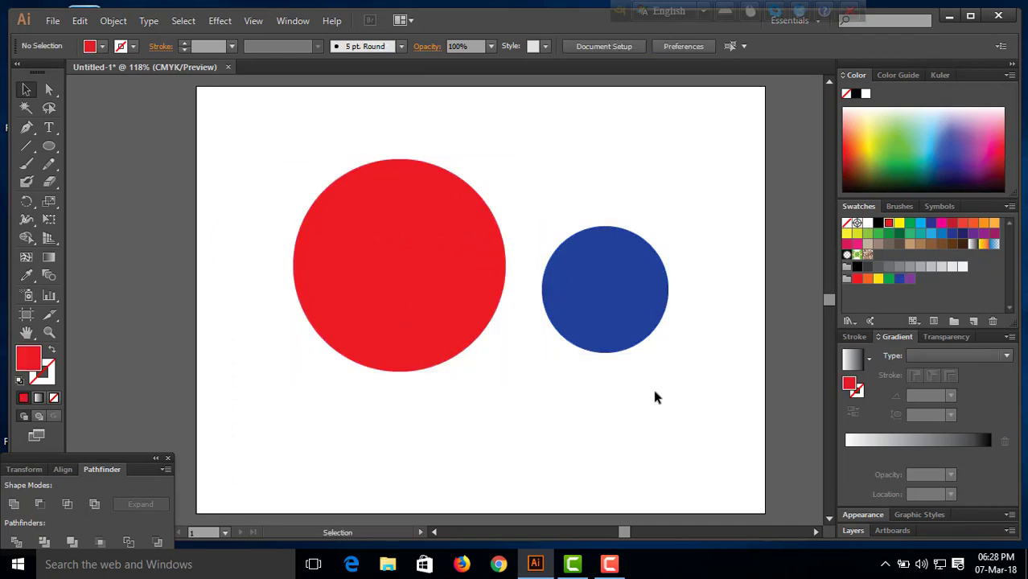
left_click(611, 275)
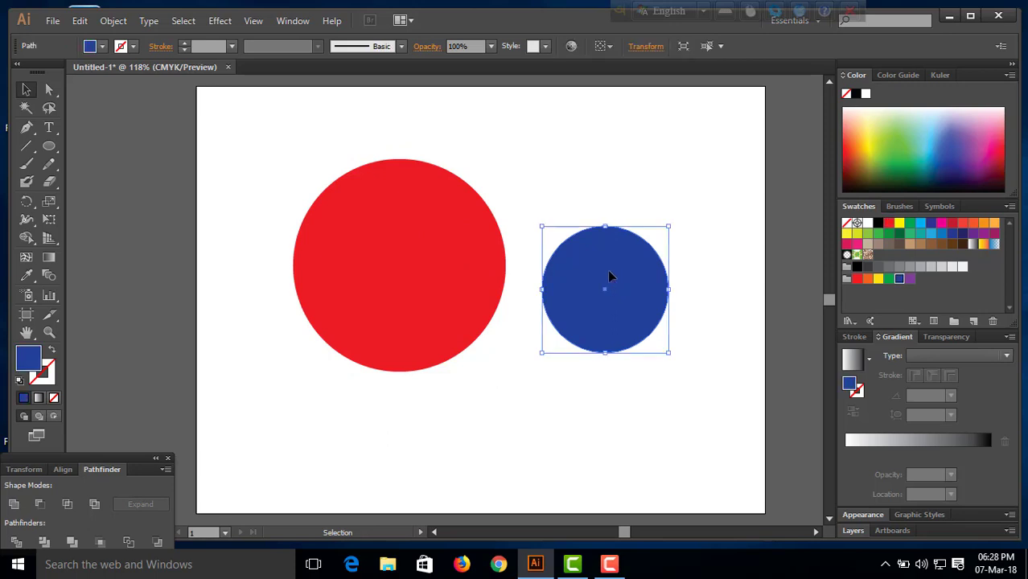
left_click_drag(612, 274, 405, 207)
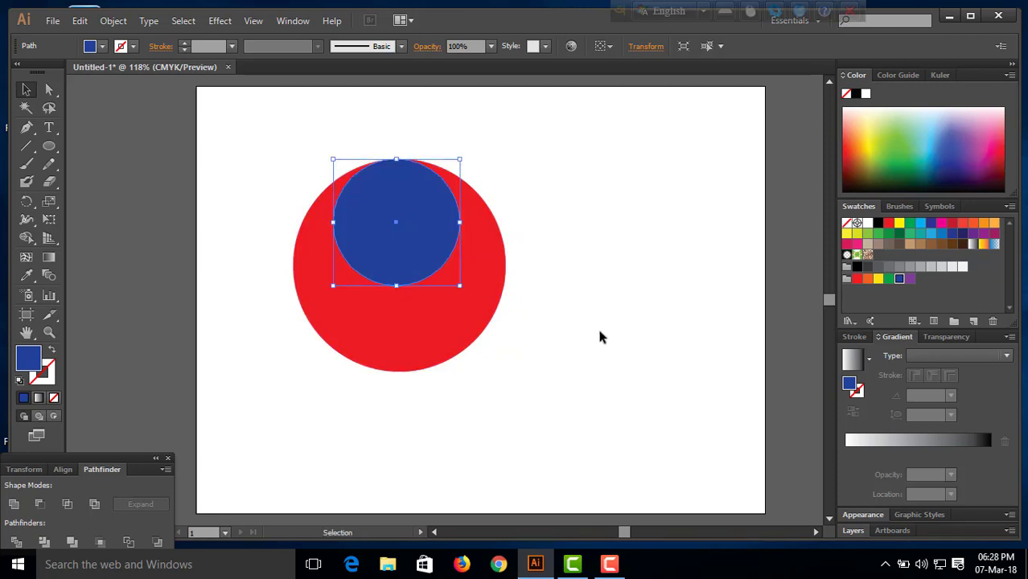
key("shift")
left_click_drag(461, 287, 456, 285)
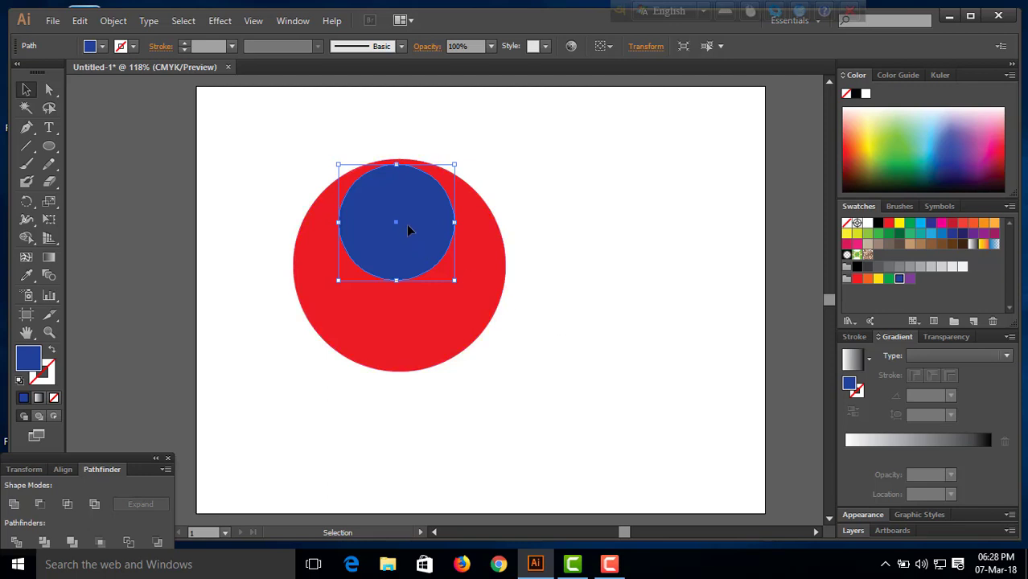
left_click_drag(407, 225, 411, 219)
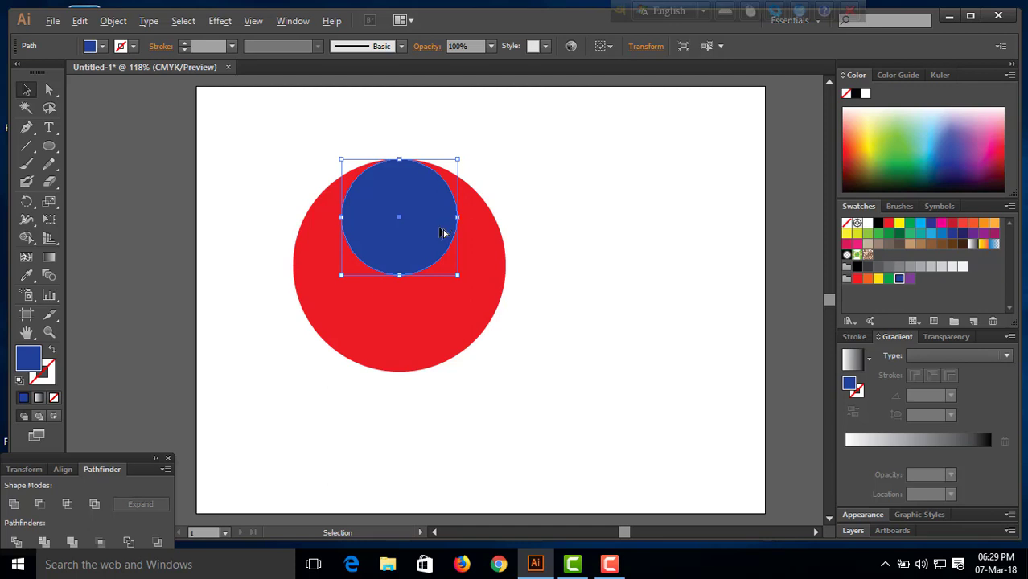
mouse_move(443, 231)
left_mouse_down()
mouse_move(450, 340)
mouse_move(441, 352)
left_mouse_up()
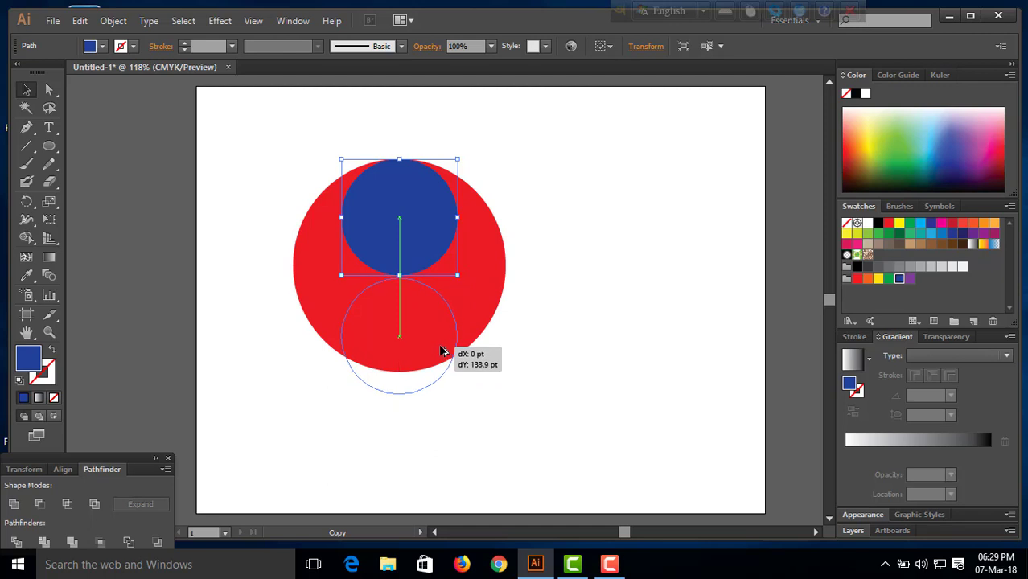
Drop the blue copy directly below the original and select both blue circles
left_click_drag(440, 351, 441, 351)
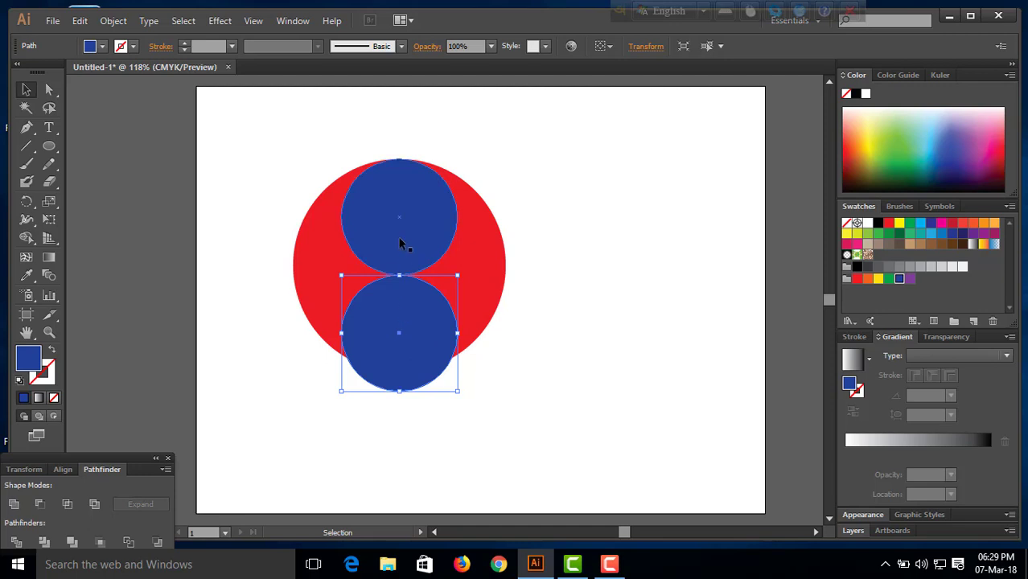
key("shift")
left_click(399, 243, "shift")
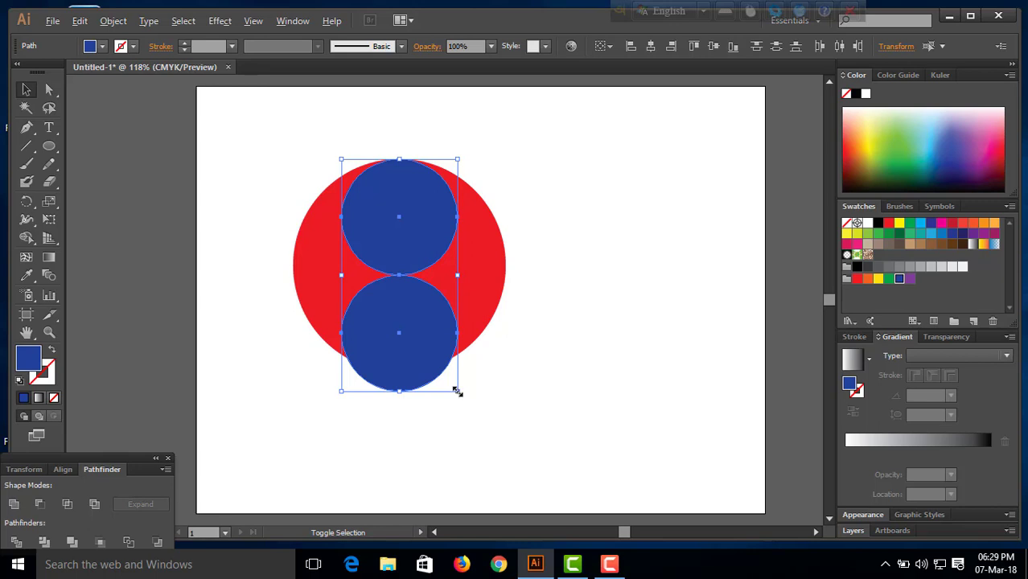
Shrink both blue circles together and stack them from the red circle's top edge
left_click_drag(457, 391, 454, 386)
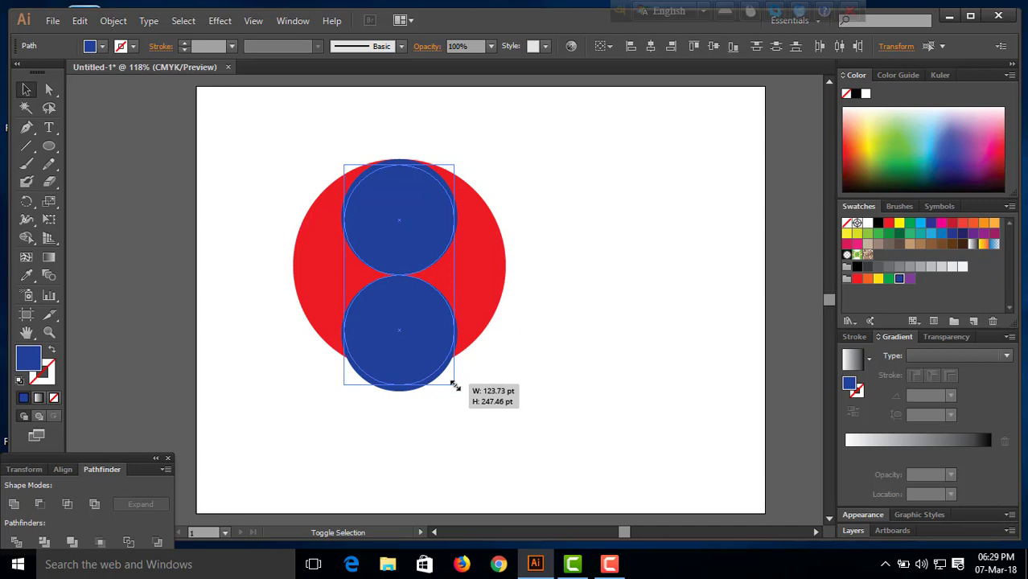
left_click_drag(455, 386, 453, 385)
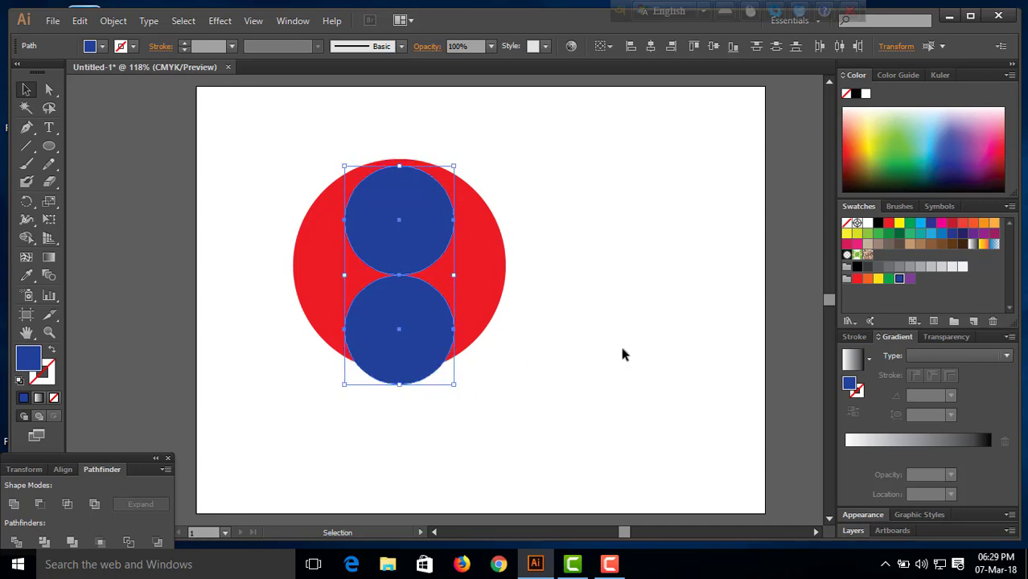
left_click(619, 341)
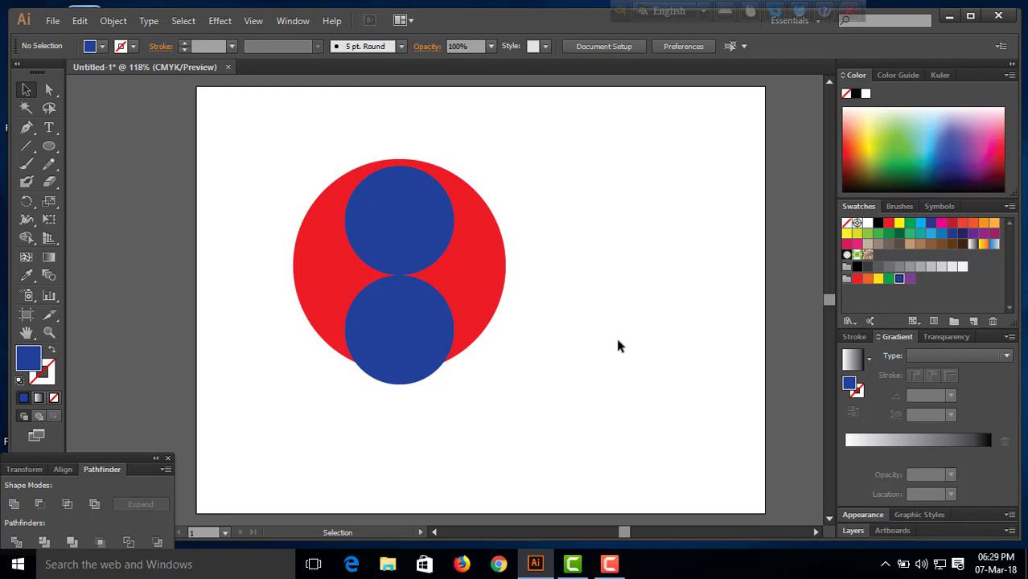
left_click_drag(392, 210, 396, 205)
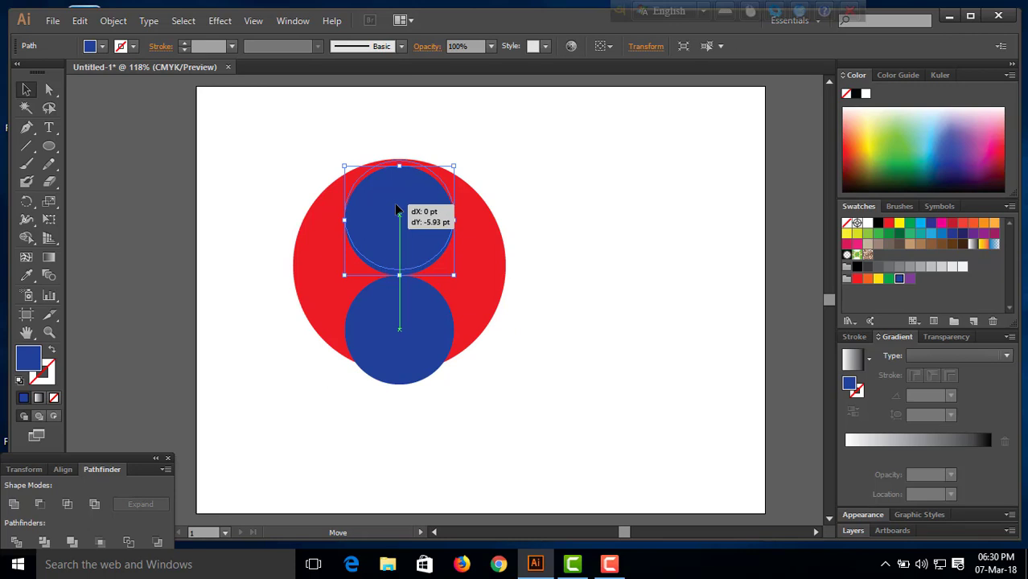
left_click_drag(396, 209, 394, 201)
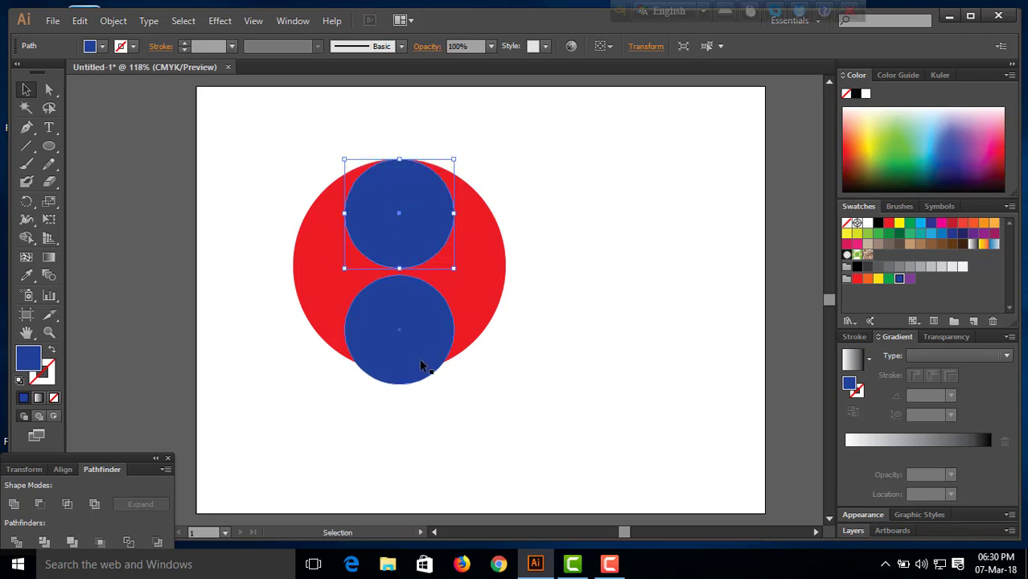
left_click_drag(419, 364, 417, 346)
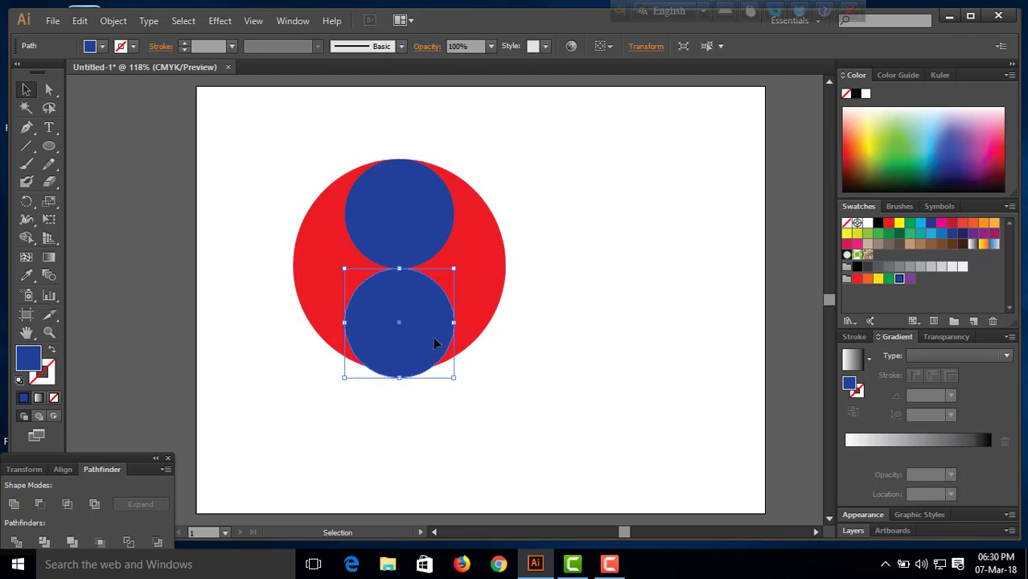
Rescale the pair to the red circle's height and nudge each circle flush inside it
left_click(394, 212, "shift")
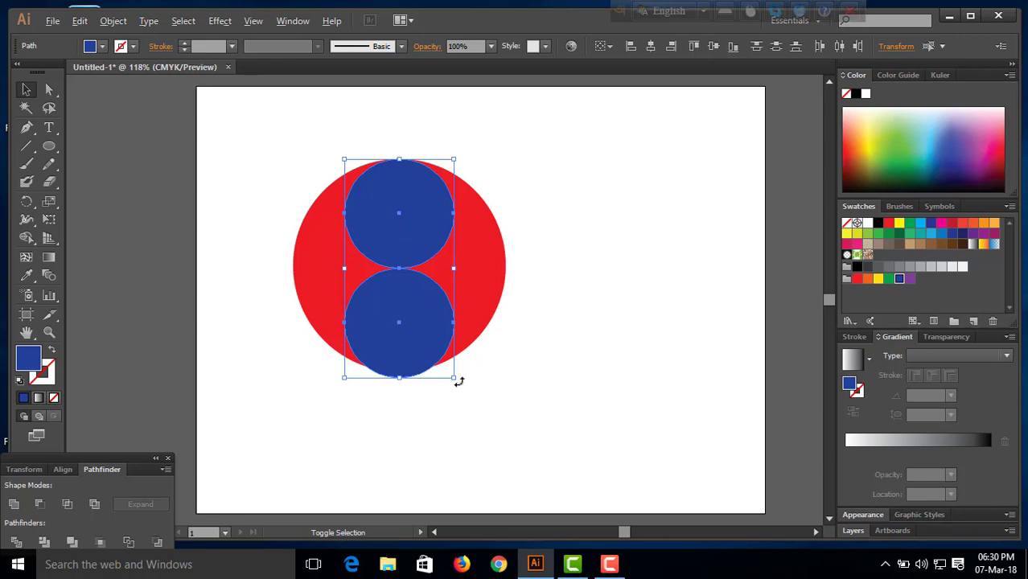
left_click_drag(452, 379, 451, 377)
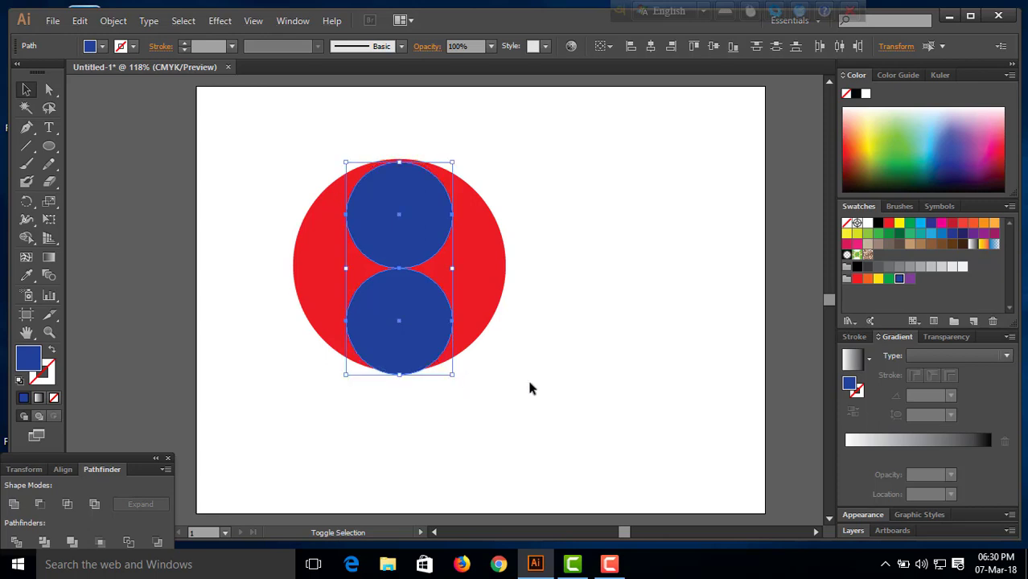
left_click(531, 331)
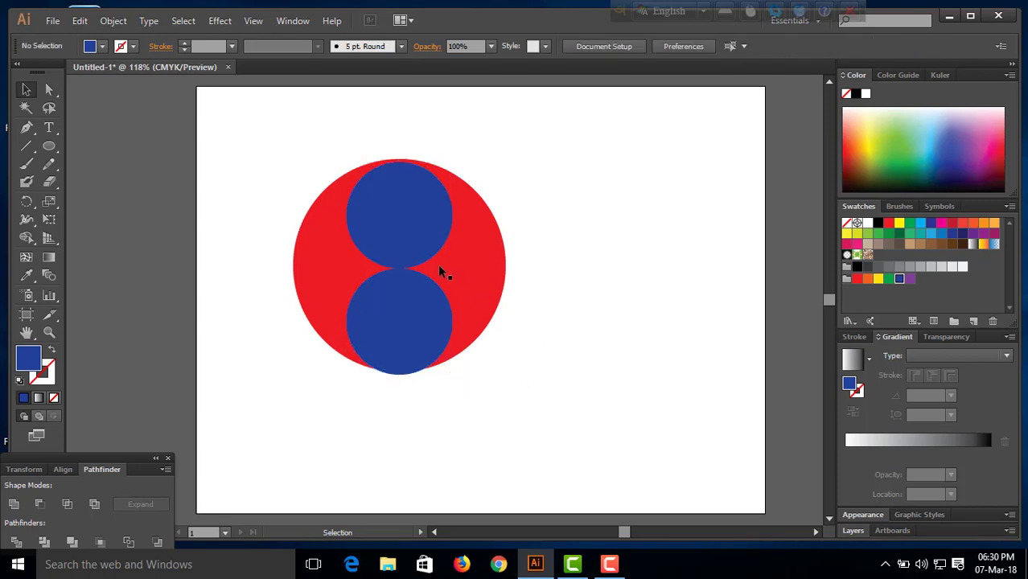
left_click(402, 224)
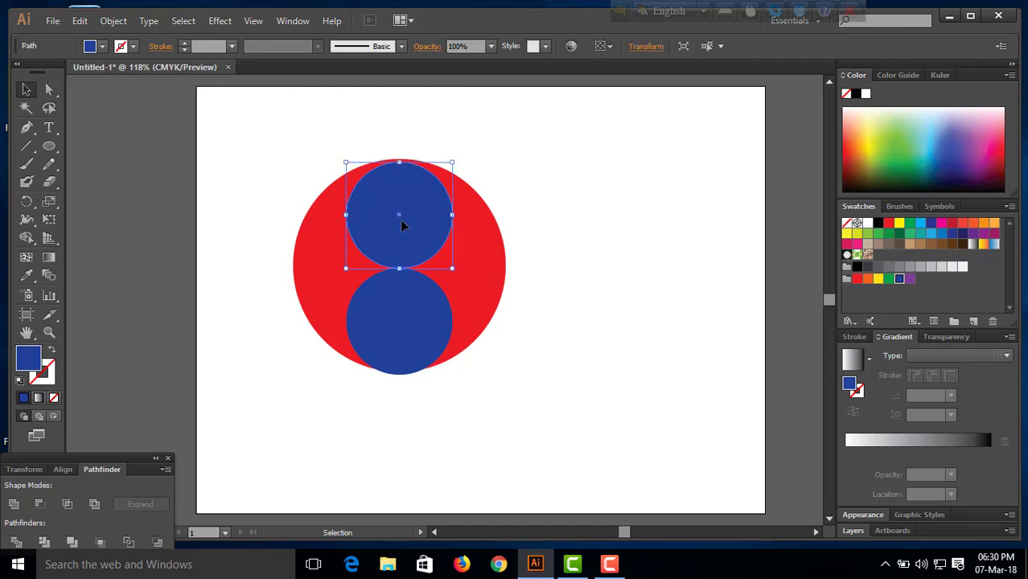
left_click_drag(400, 220, 399, 217)
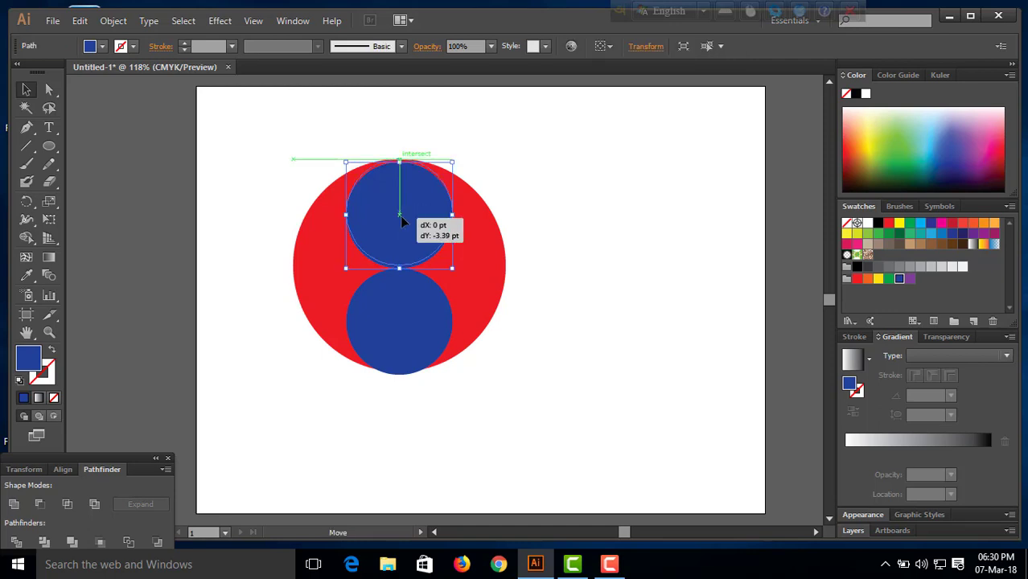
left_click(417, 336)
left_click_drag(417, 336, 419, 332)
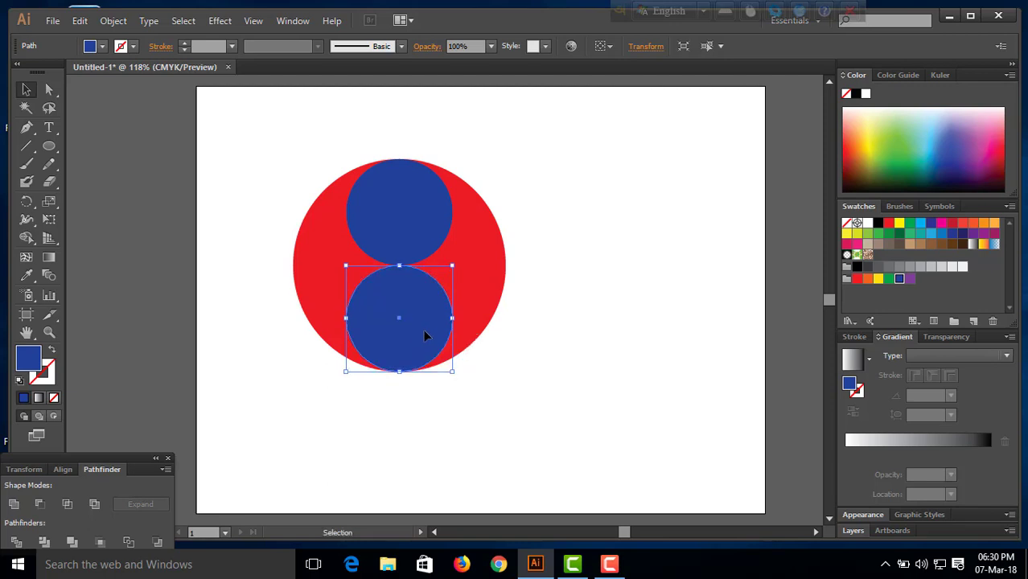
left_click(629, 340)
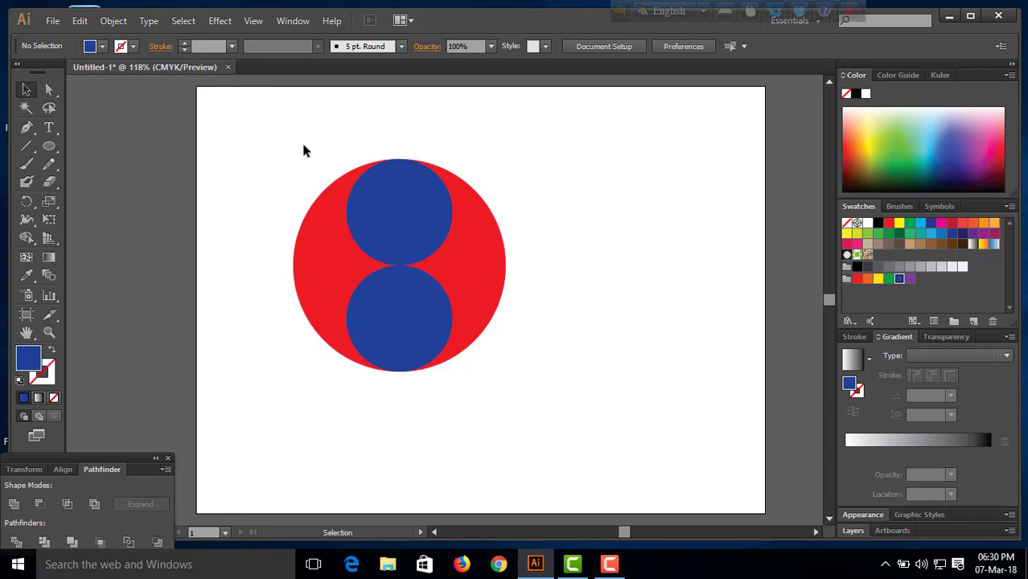
Marquee-select the red circle and both blue circles, redoing the selection once
left_click_drag(303, 147, 524, 378)
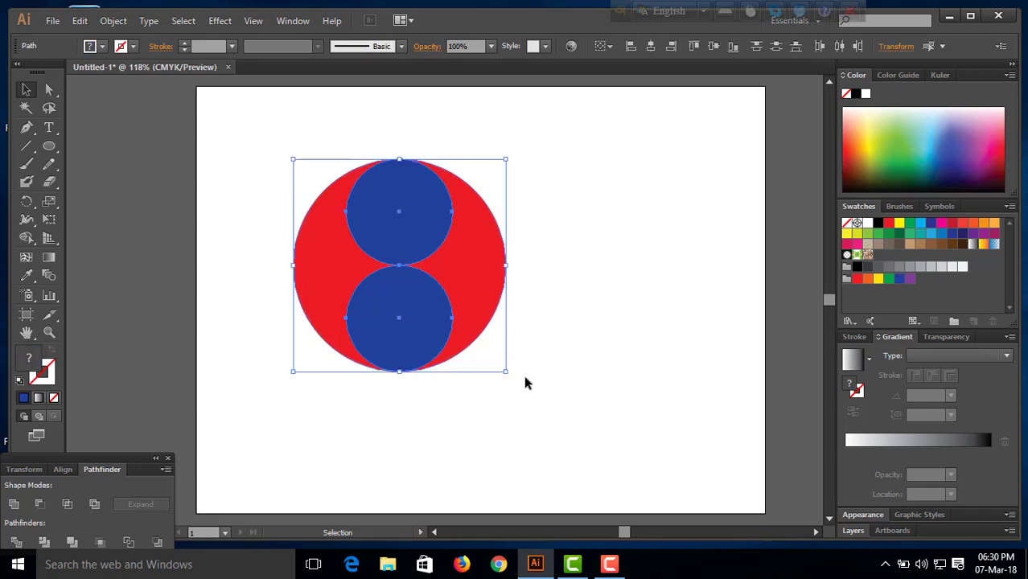
left_click(556, 344)
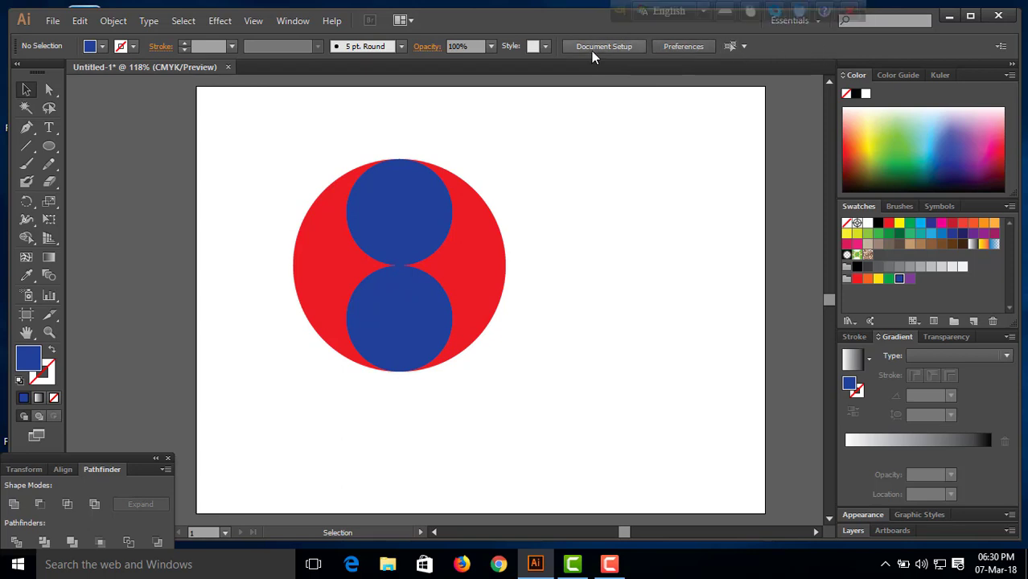
mouse_move(291, 126)
left_mouse_down()
mouse_move(518, 217)
mouse_move(551, 406)
left_mouse_up()
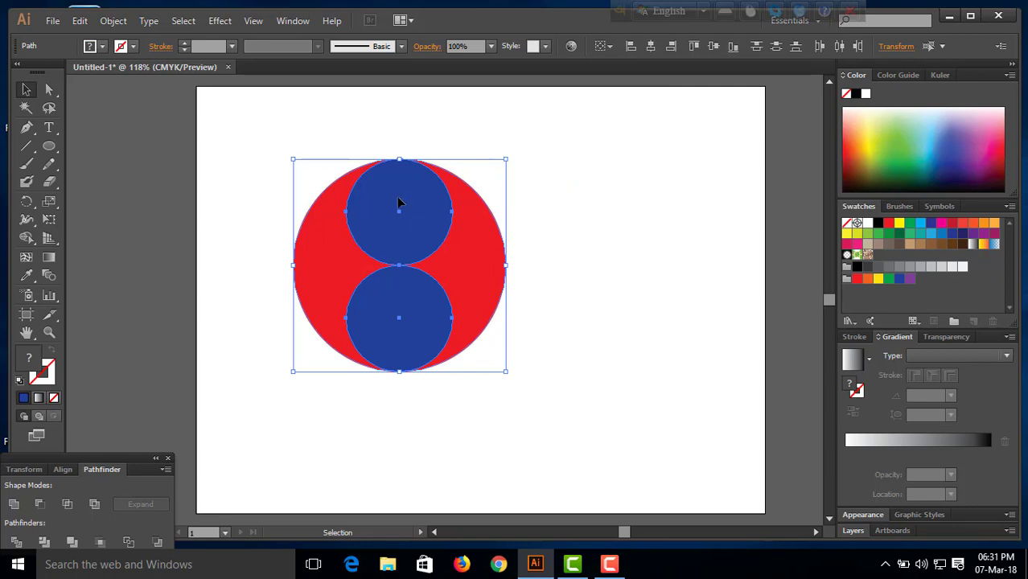
Group the overlapping circles, then expand the group into plain shapes
left_click(113, 22)
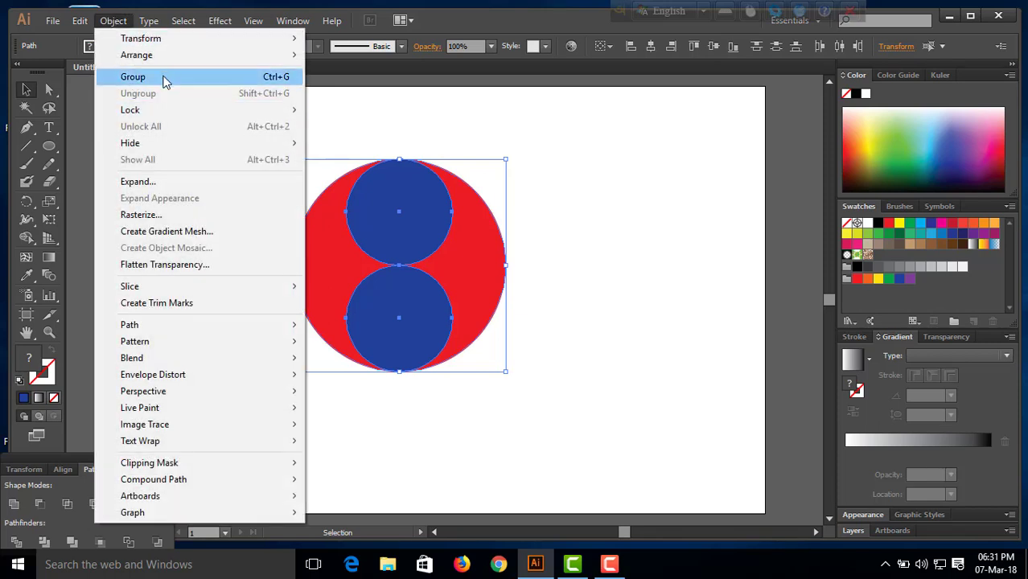
left_click(132, 76)
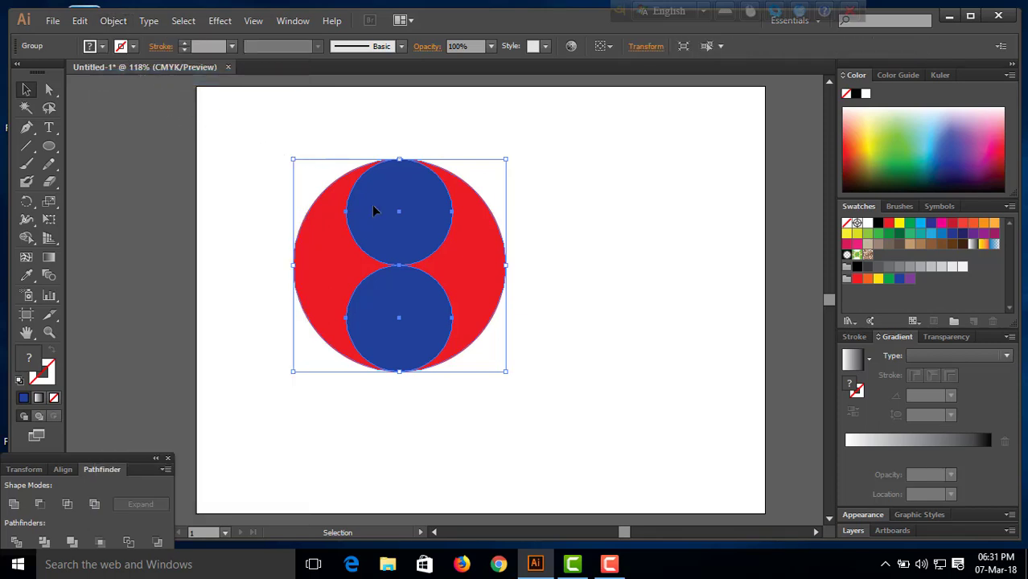
left_click(569, 185)
left_click(490, 251)
left_click(622, 226)
left_click_drag(268, 143, 503, 390)
left_click(112, 21)
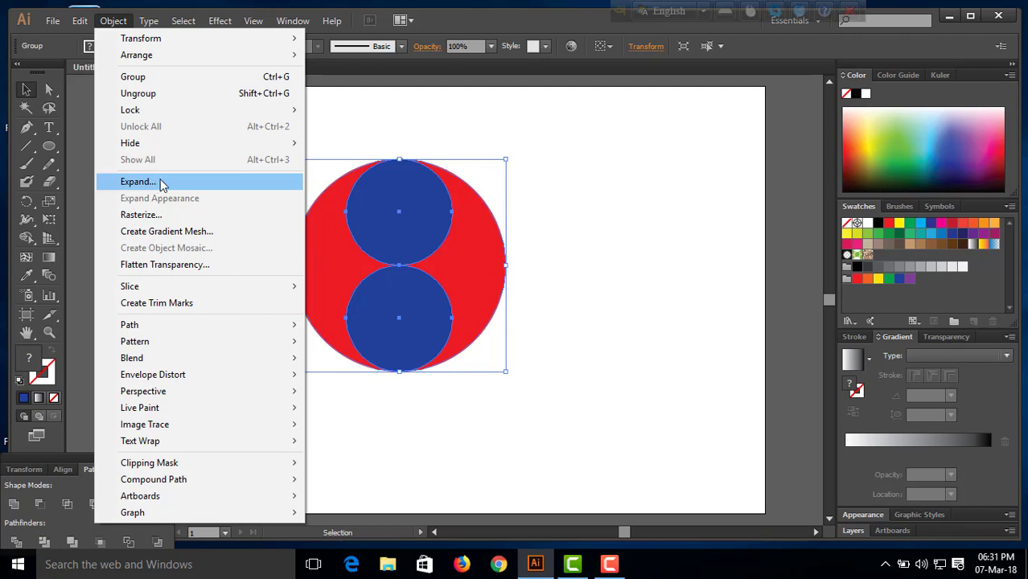
left_click(160, 182)
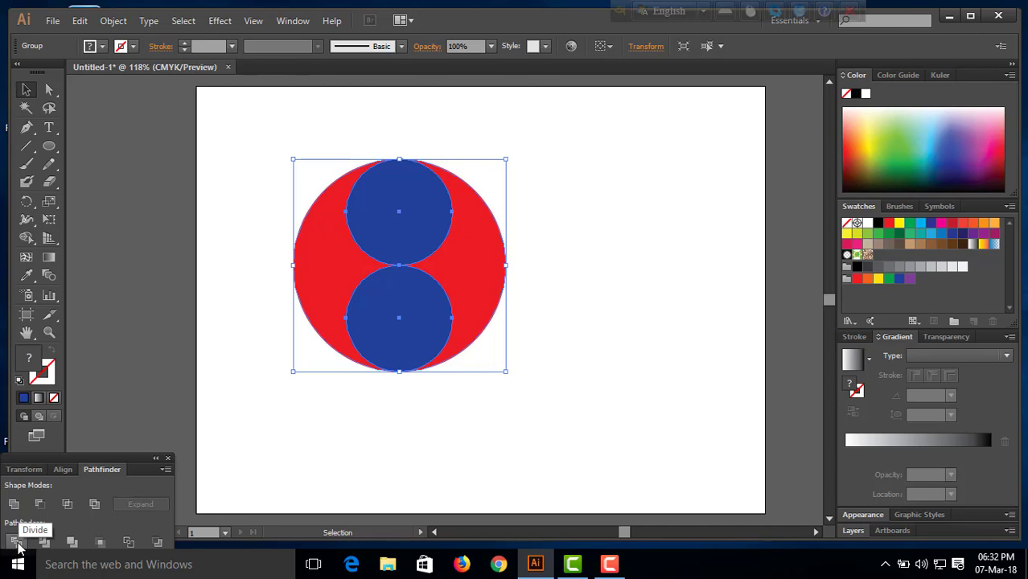
Divide the circles at their overlaps with Pathfinder and ungroup the resulting pieces
left_click(17, 542)
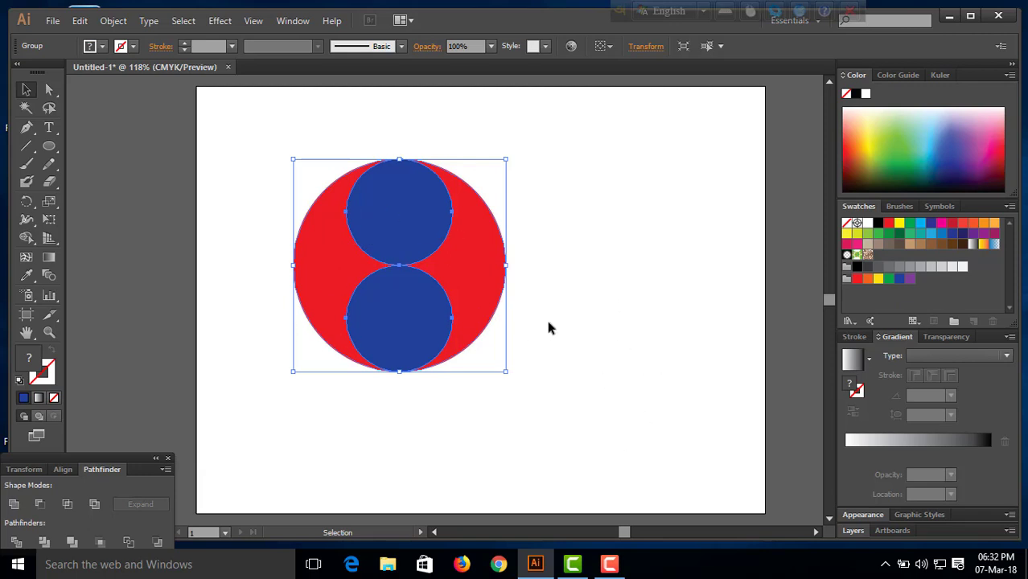
left_click(644, 297)
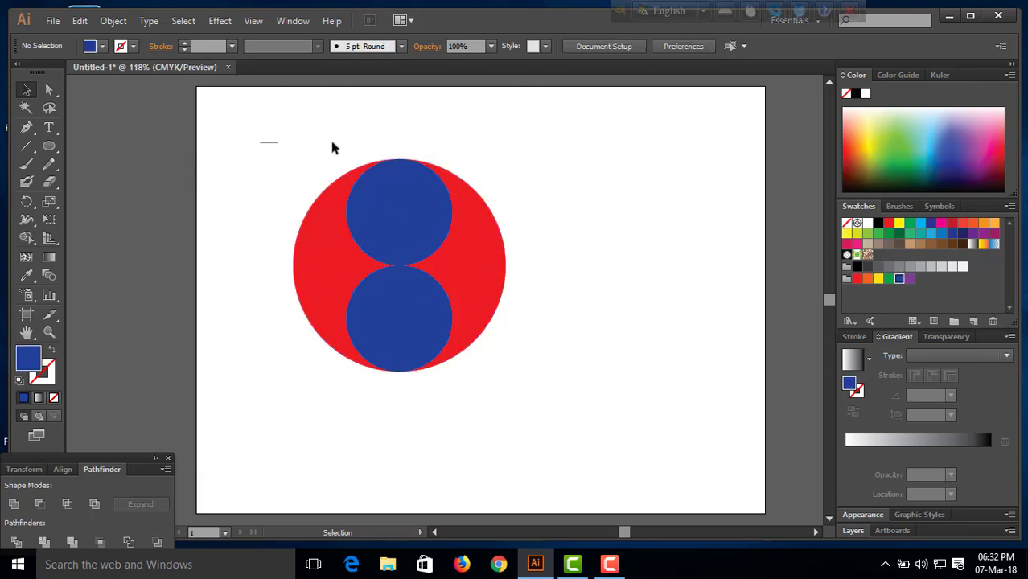
left_click_drag(333, 147, 555, 384)
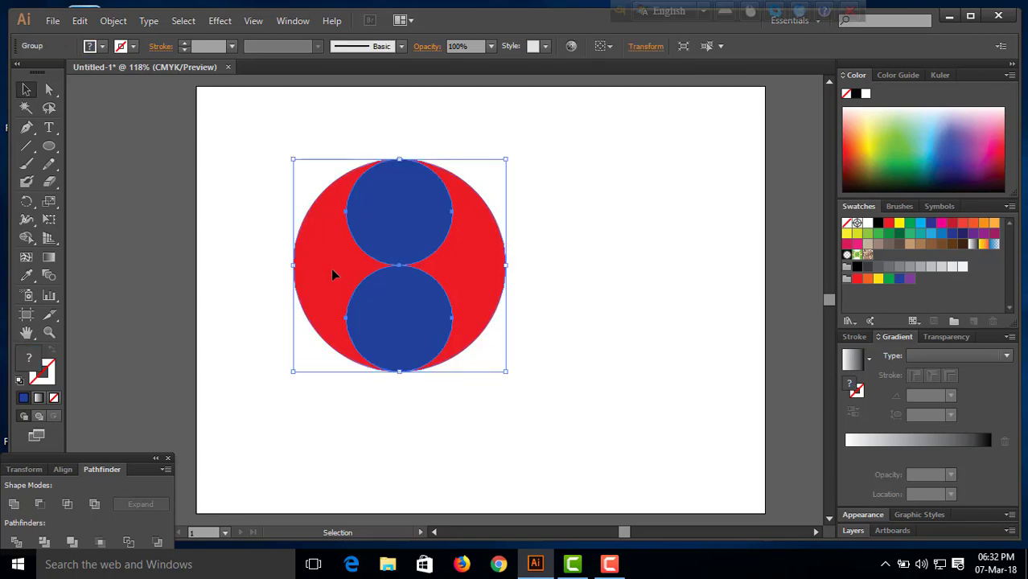
left_click(114, 21)
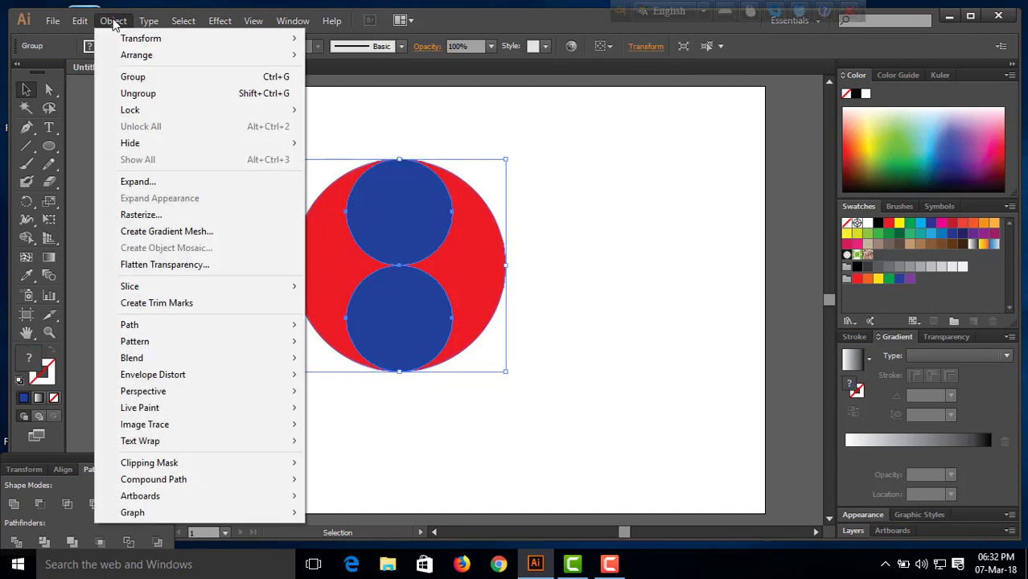
left_click(175, 96)
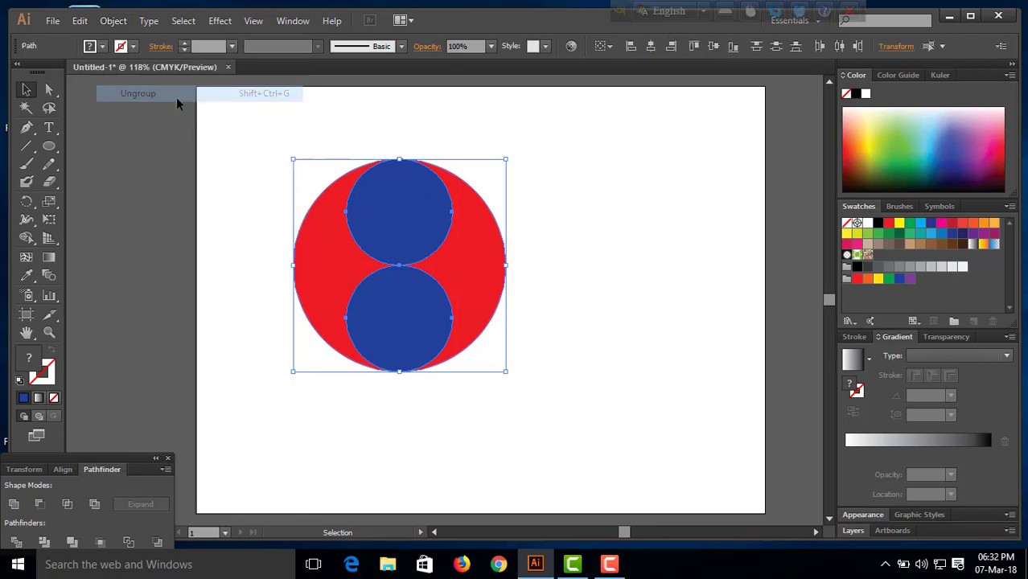
left_click(608, 251)
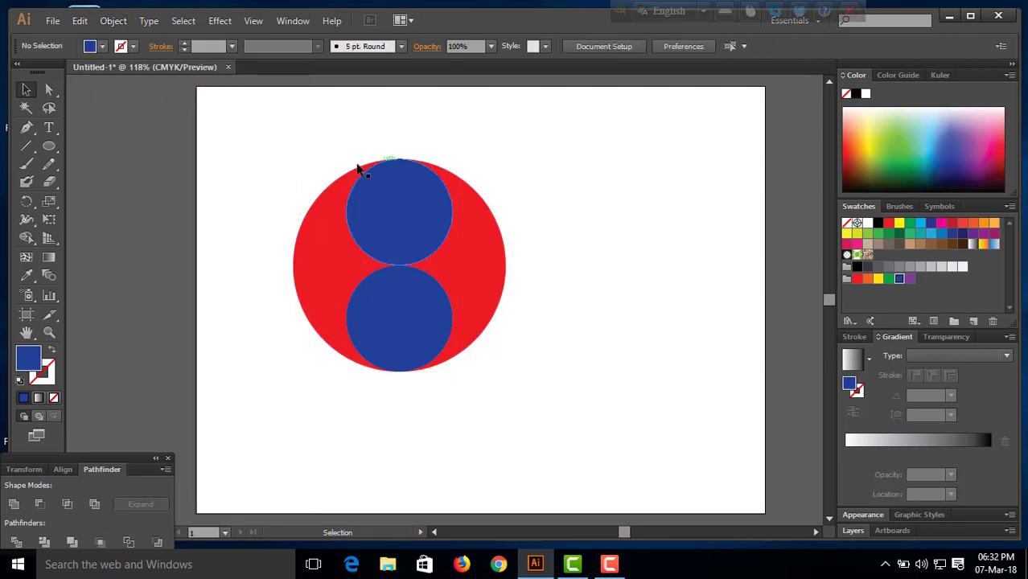
left_click(405, 218)
left_click(676, 281)
mouse_move(275, 146)
left_mouse_down()
mouse_move(589, 290)
mouse_move(601, 388)
left_mouse_up()
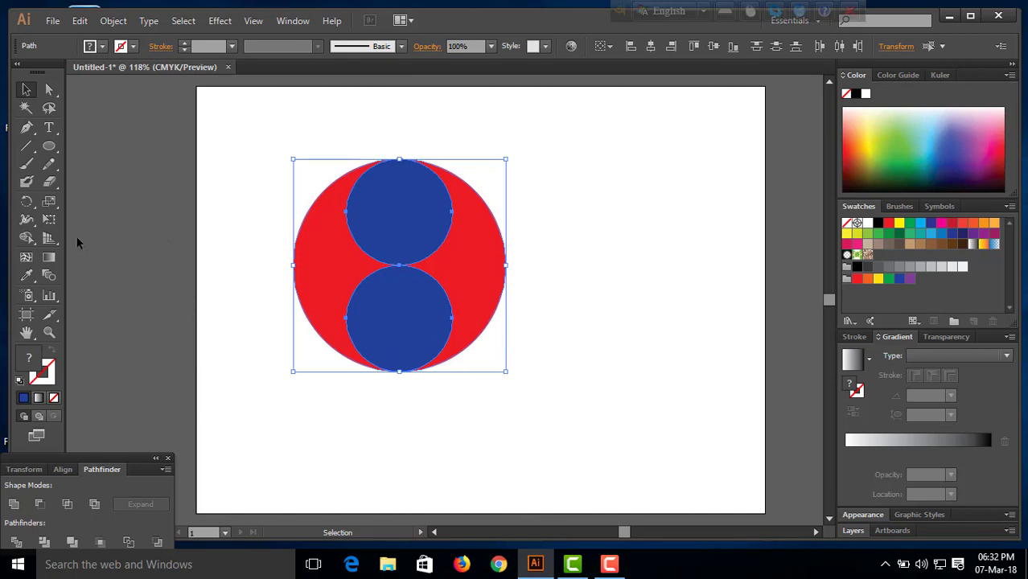
With Shape Builder, merge the left red crescent into the upper blue circle
left_click(27, 237)
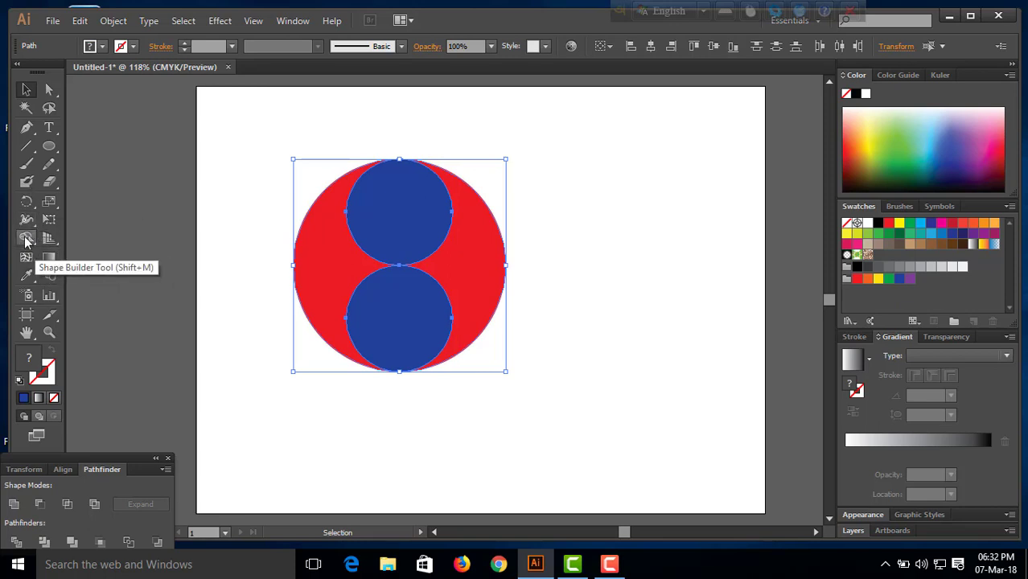
left_click(27, 238)
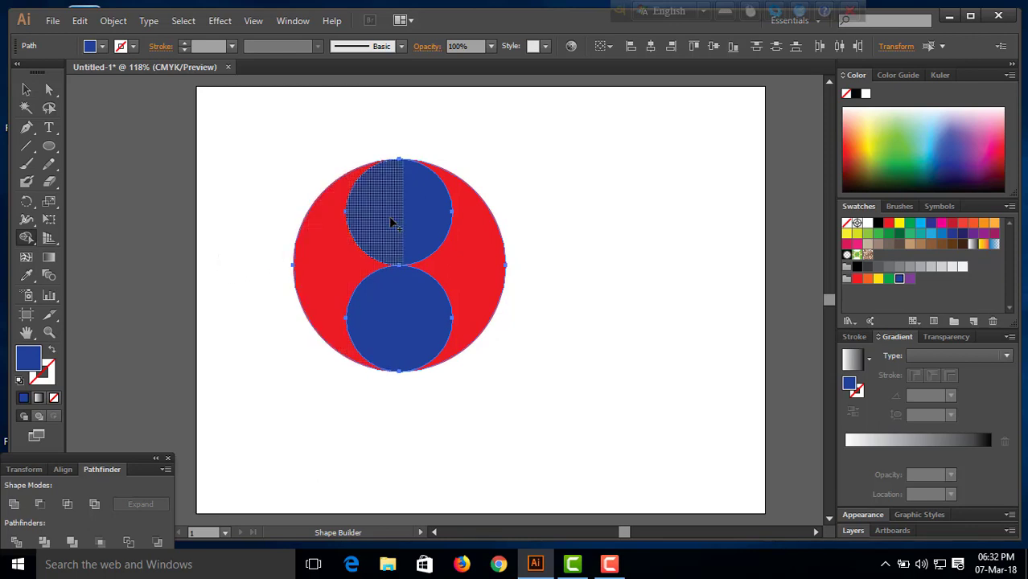
left_click_drag(392, 223, 442, 213)
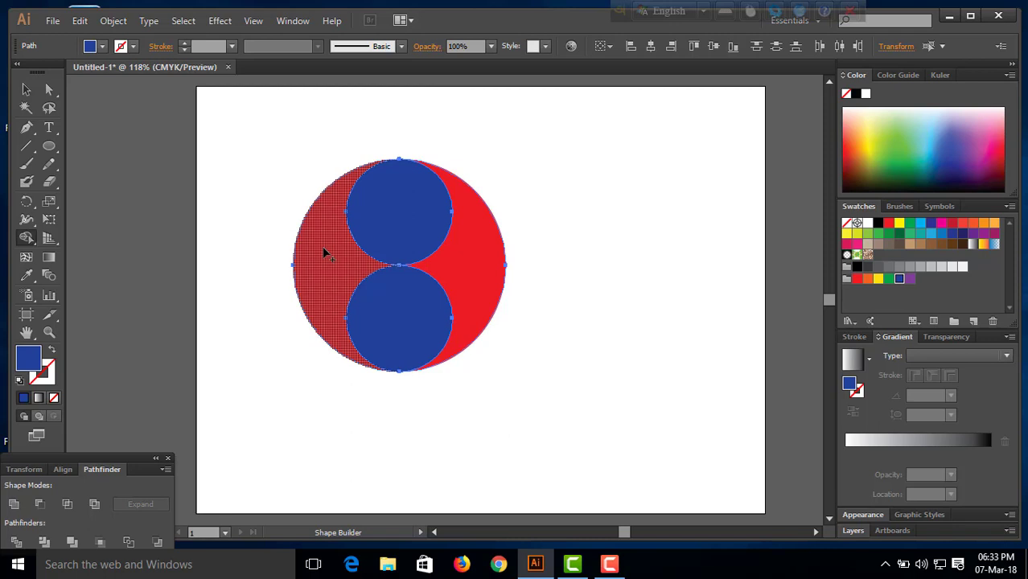
left_click_drag(325, 246, 414, 206)
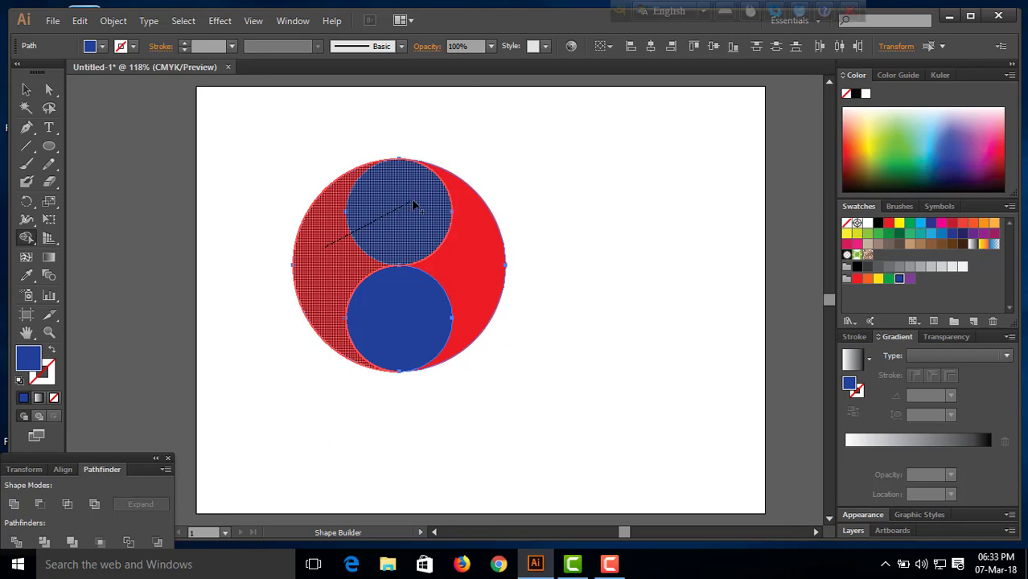
left_click_drag(413, 206, 415, 204)
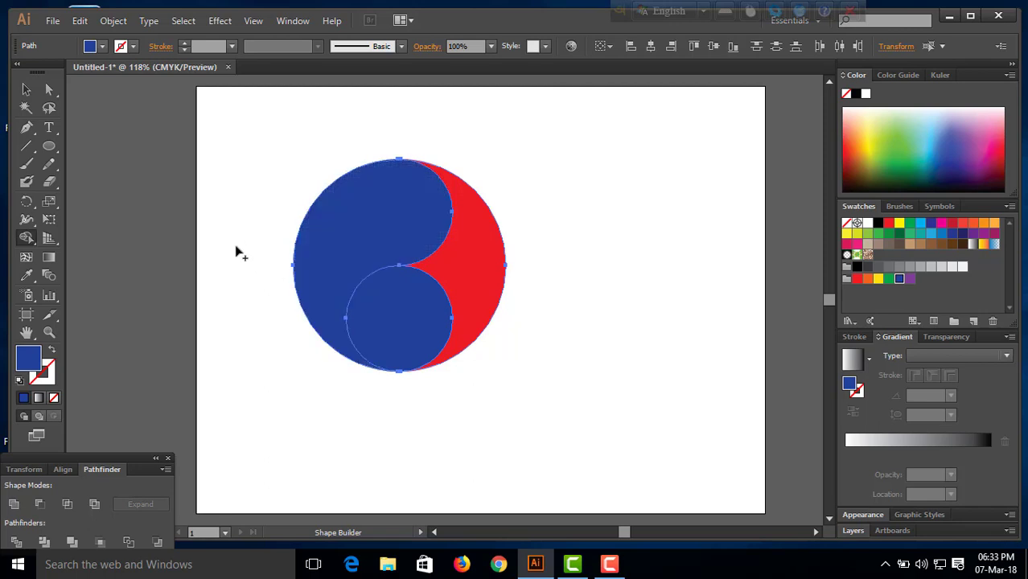
Return to the Selection tool and undo both Shape Builder merges
left_click(29, 90)
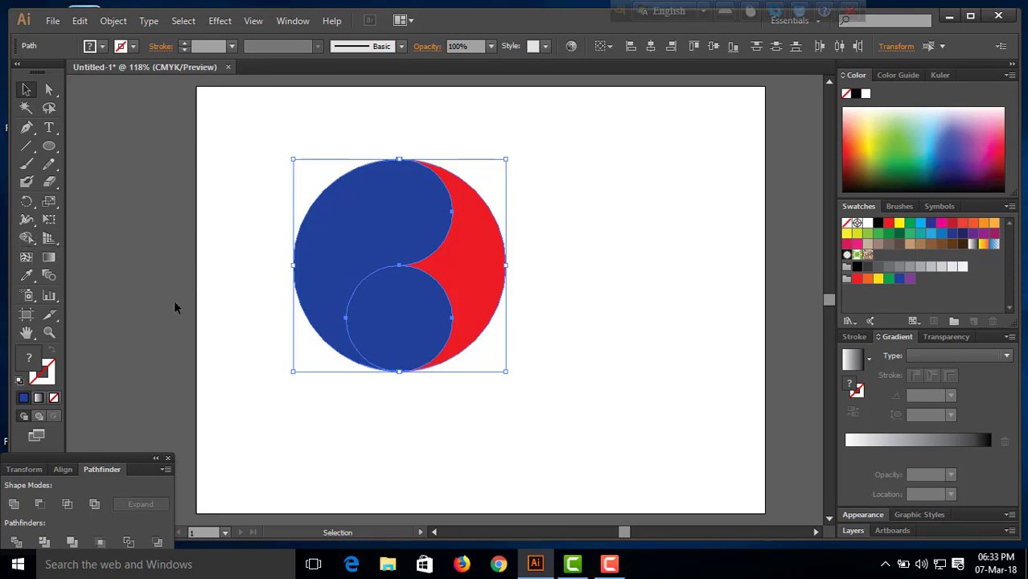
key("a")
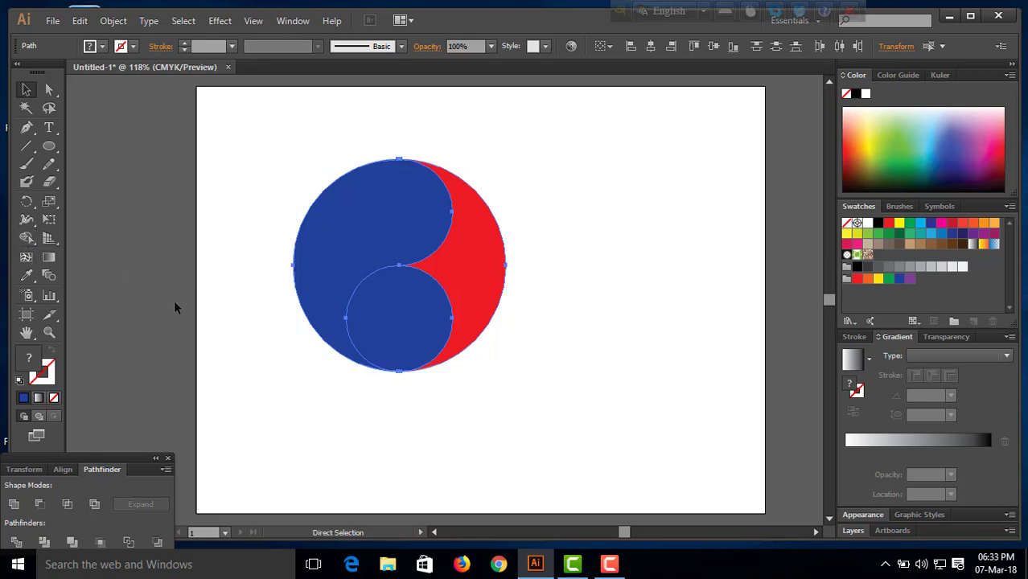
key("ctrl+z")
key("v")
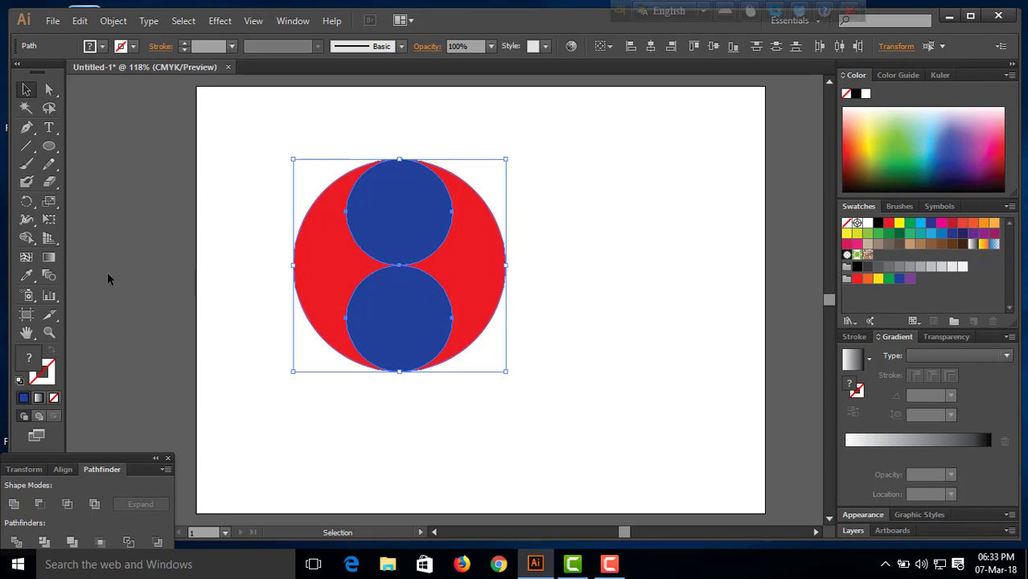
Merge the left red area into the upper circle and the lower circle into the right red area
left_click(27, 239)
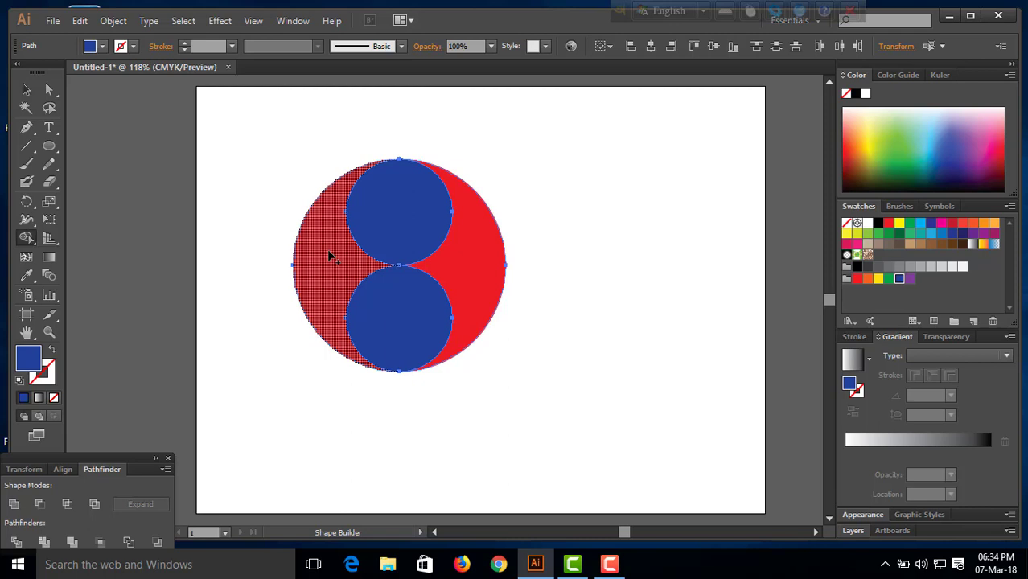
left_click_drag(328, 251, 421, 212)
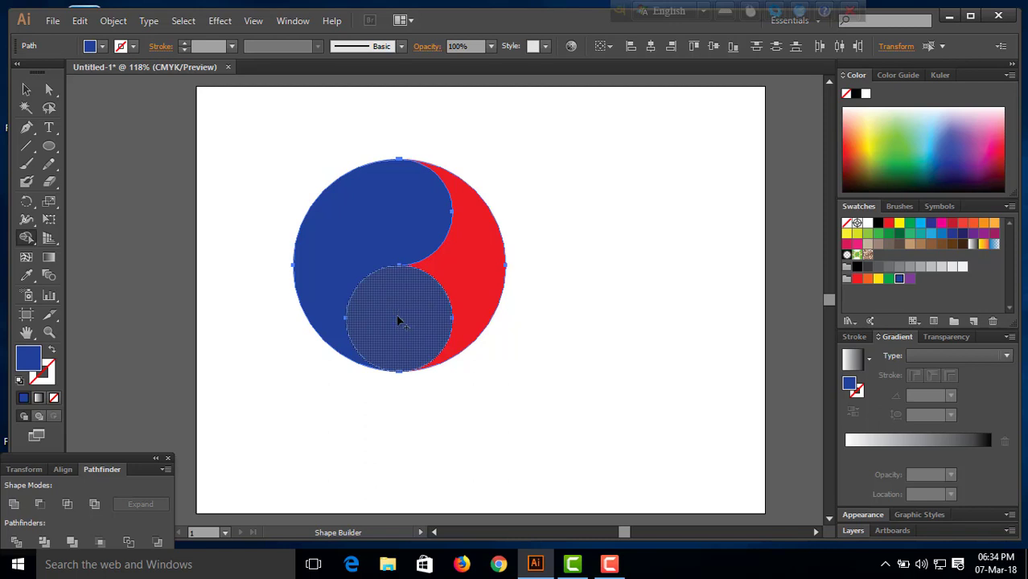
left_click_drag(398, 320, 480, 268)
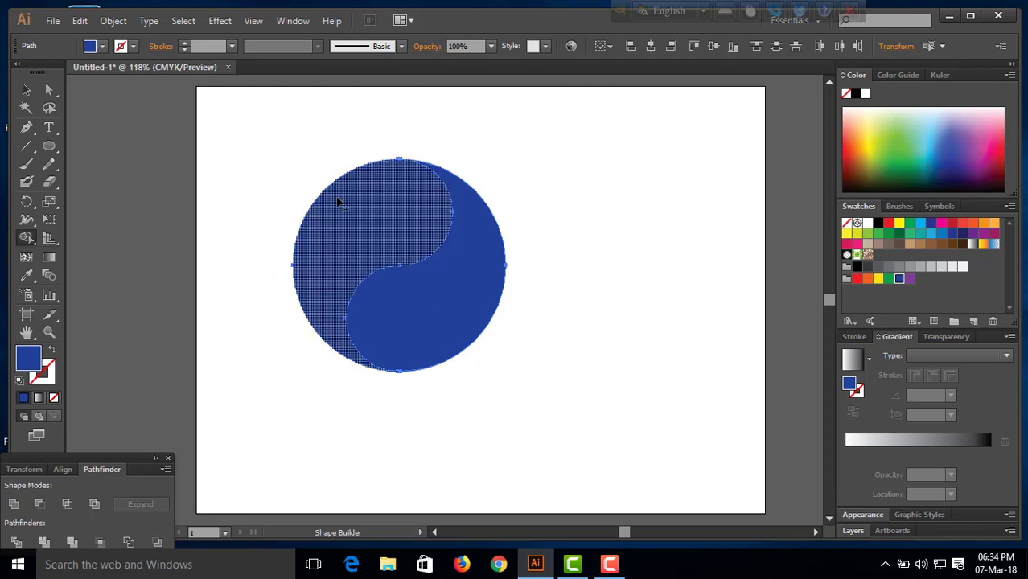
left_click(27, 91)
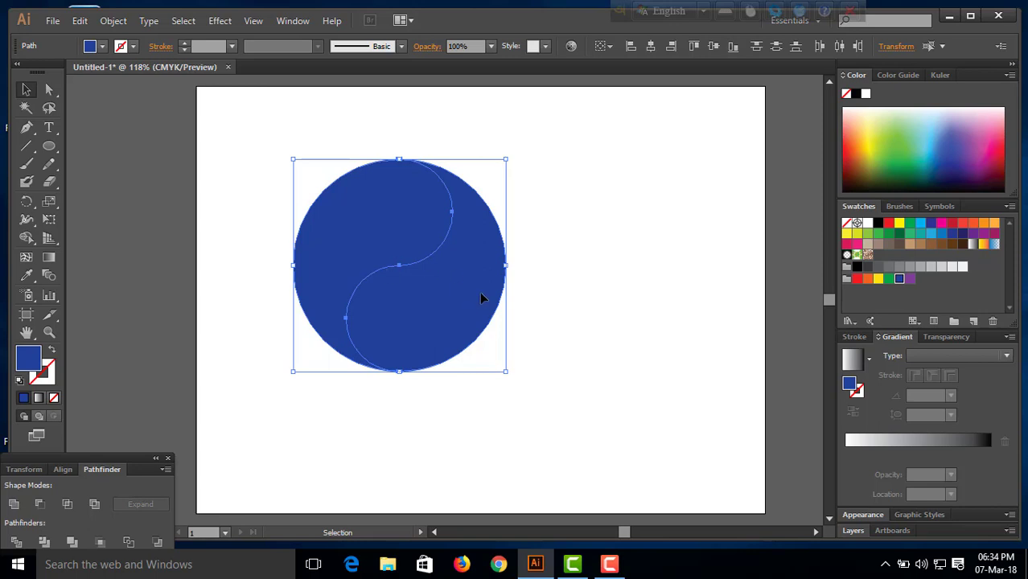
Fill the right S-curved half with the yellow swatch
left_click(561, 288)
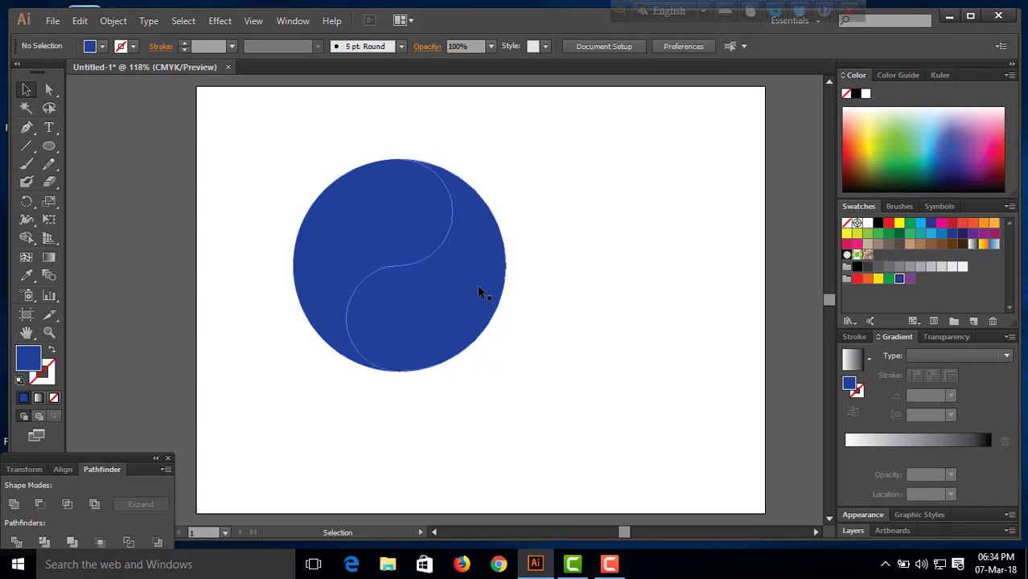
left_click(477, 287)
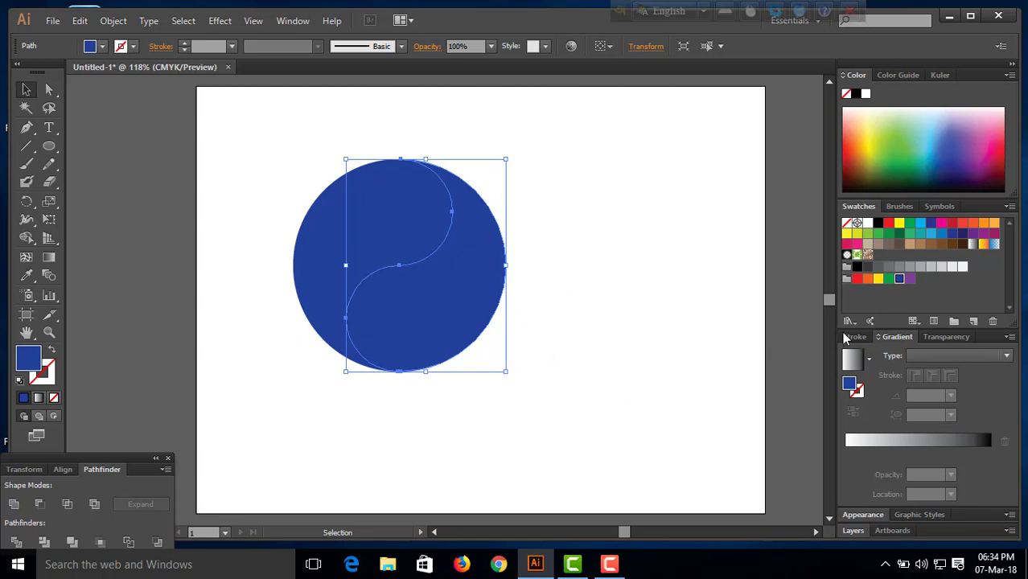
left_click(877, 278)
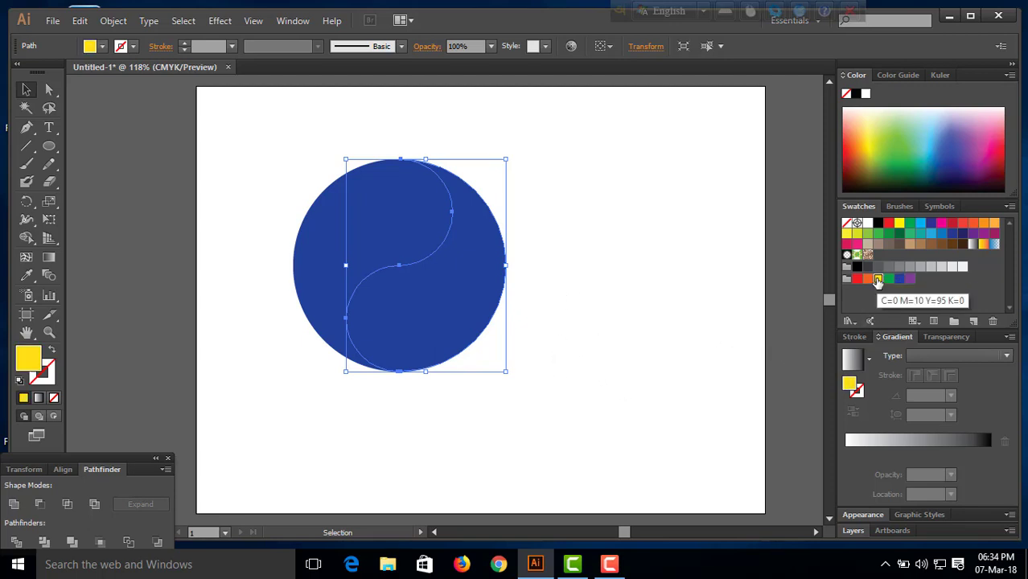
left_click(667, 320)
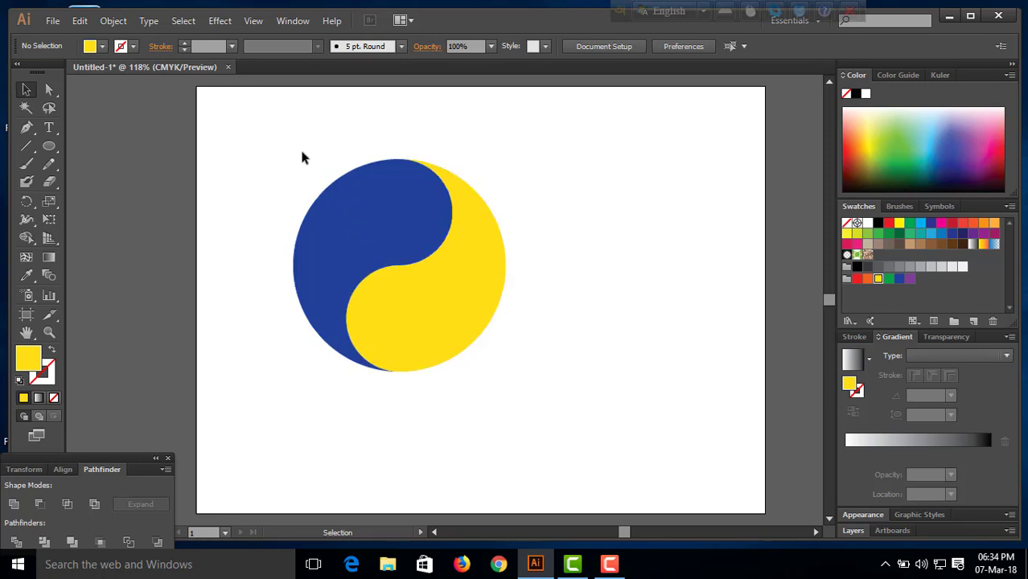
Pull the yellow half away to the right and move the blue half around separately
left_click_drag(302, 154, 545, 360)
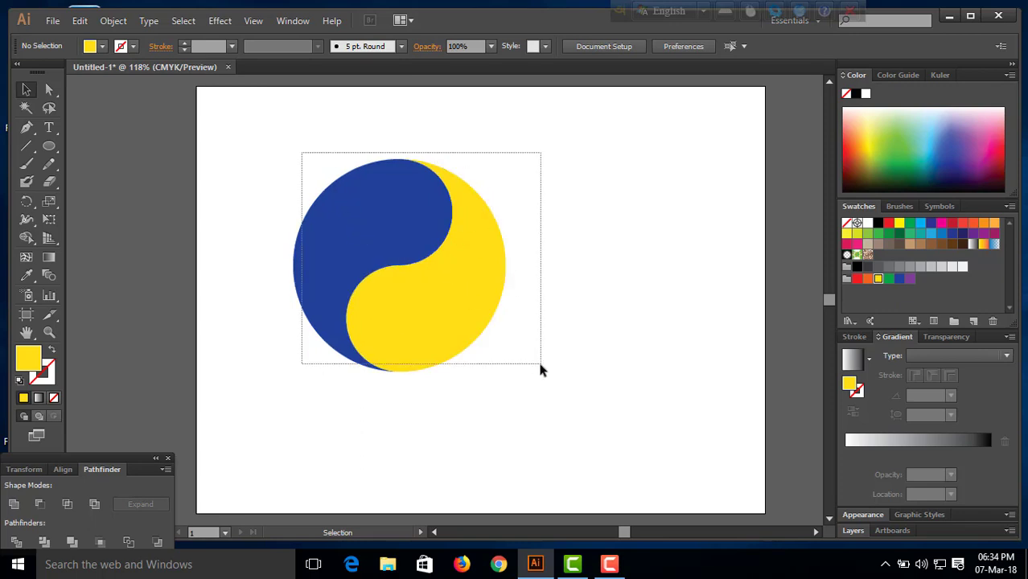
left_click(599, 294)
left_click(498, 295)
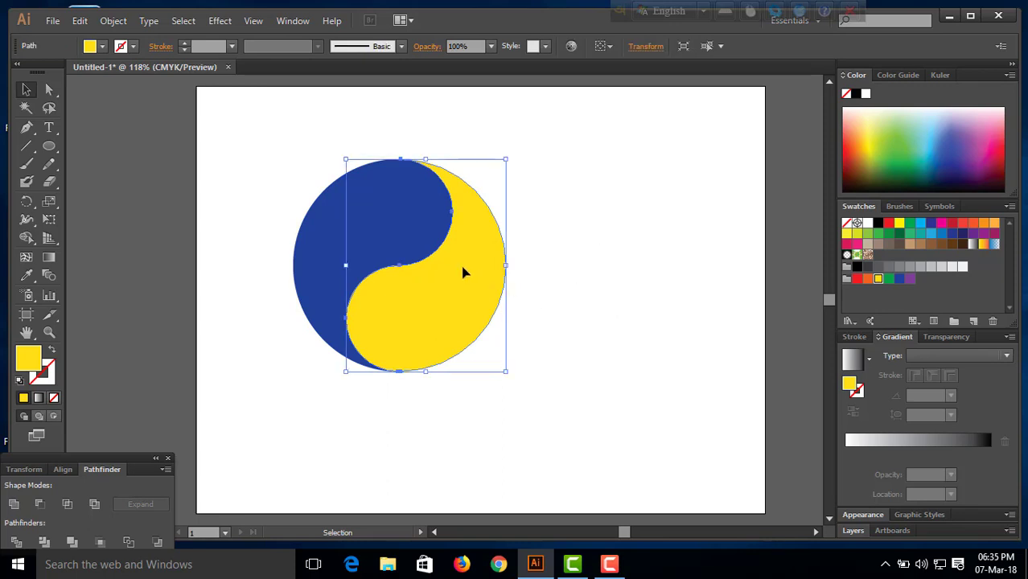
left_click_drag(463, 273, 587, 273)
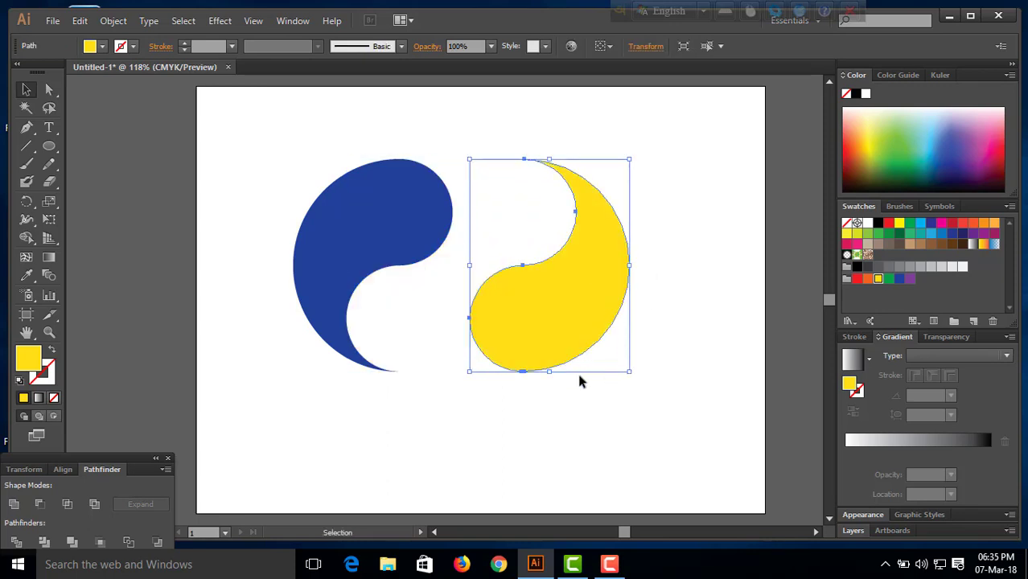
left_click(378, 222)
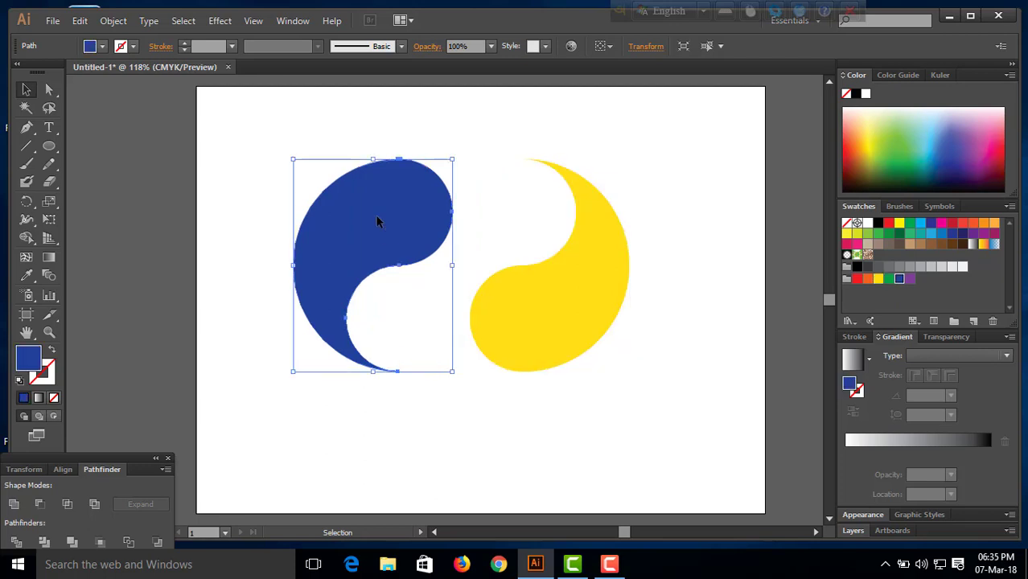
left_click_drag(377, 220, 313, 171)
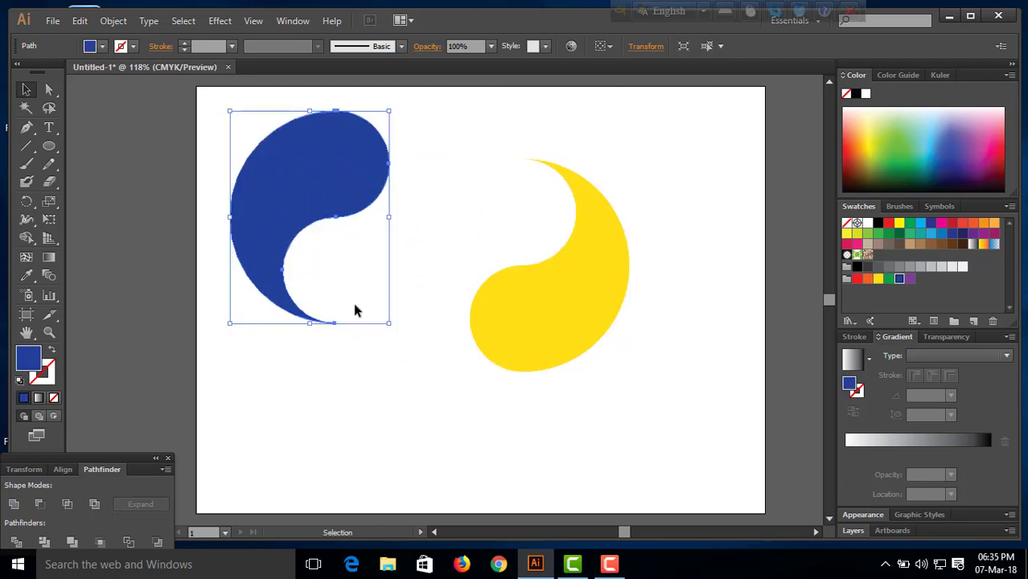
left_click_drag(551, 313, 672, 281)
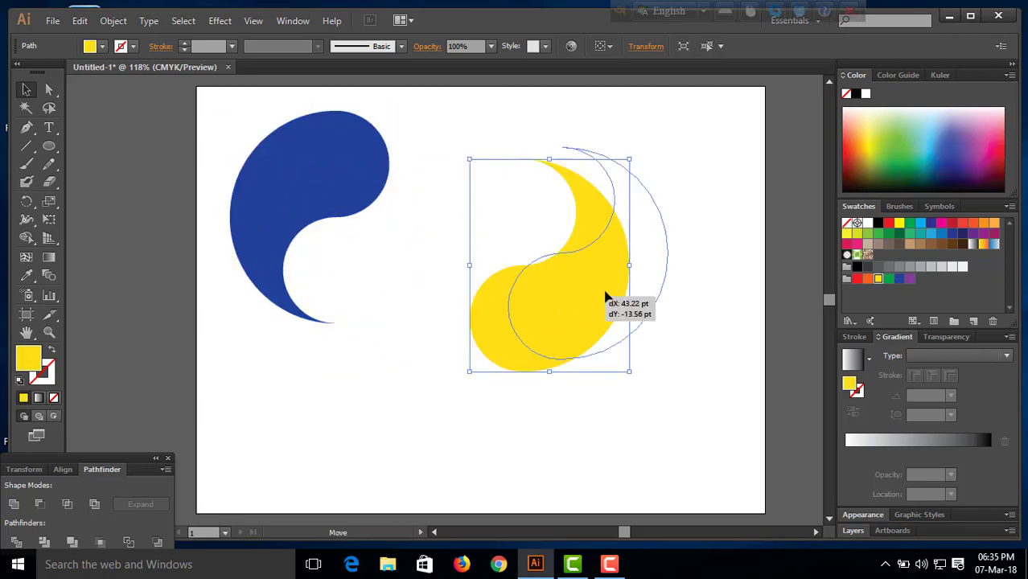
left_click(449, 353)
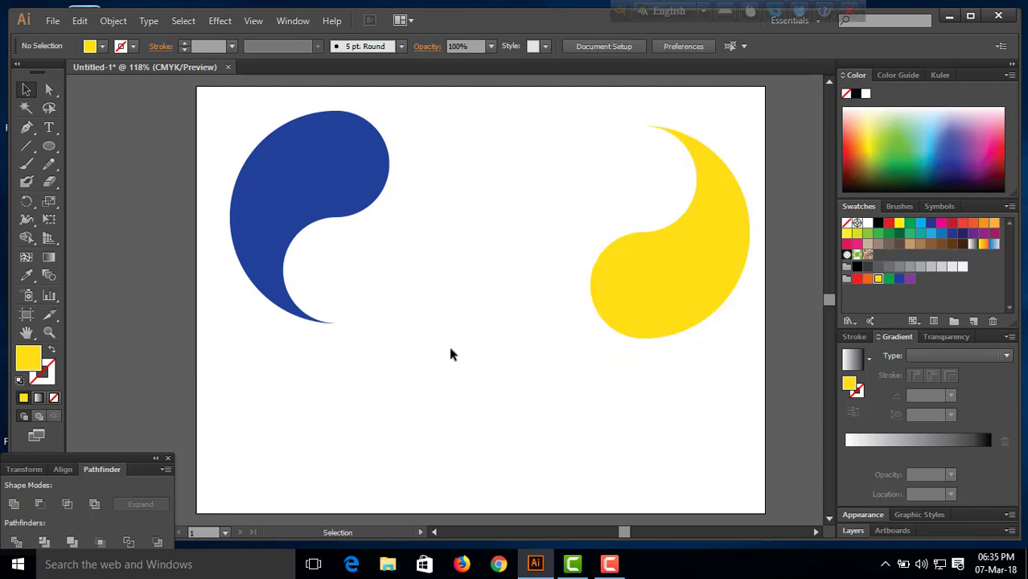
left_click_drag(290, 185, 262, 171)
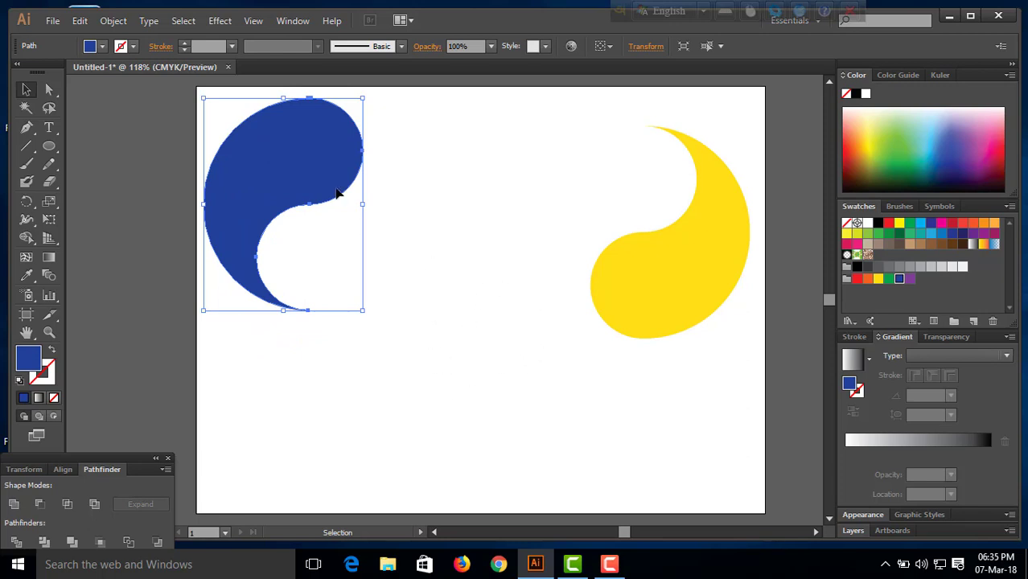
left_click_drag(299, 149, 405, 221)
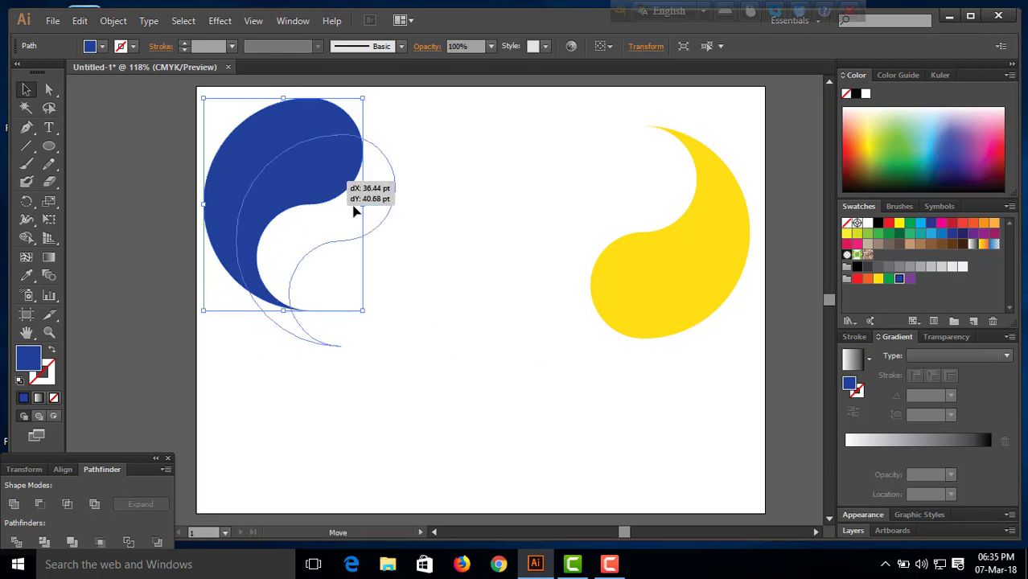
Shift both halves lower and slide them back together into one round yin-yang
left_click(587, 360)
left_click(394, 217)
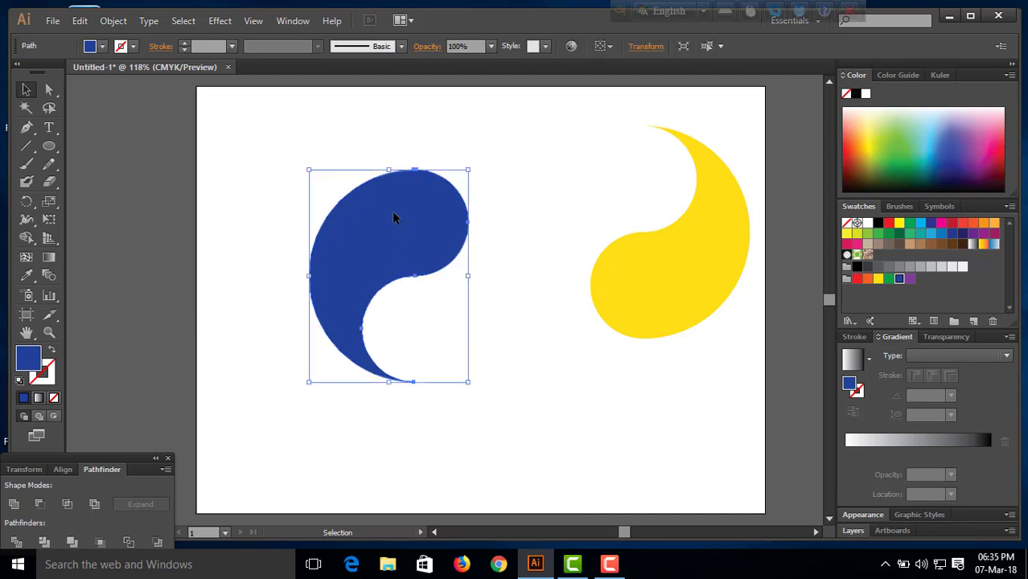
left_click_drag(394, 217, 274, 143)
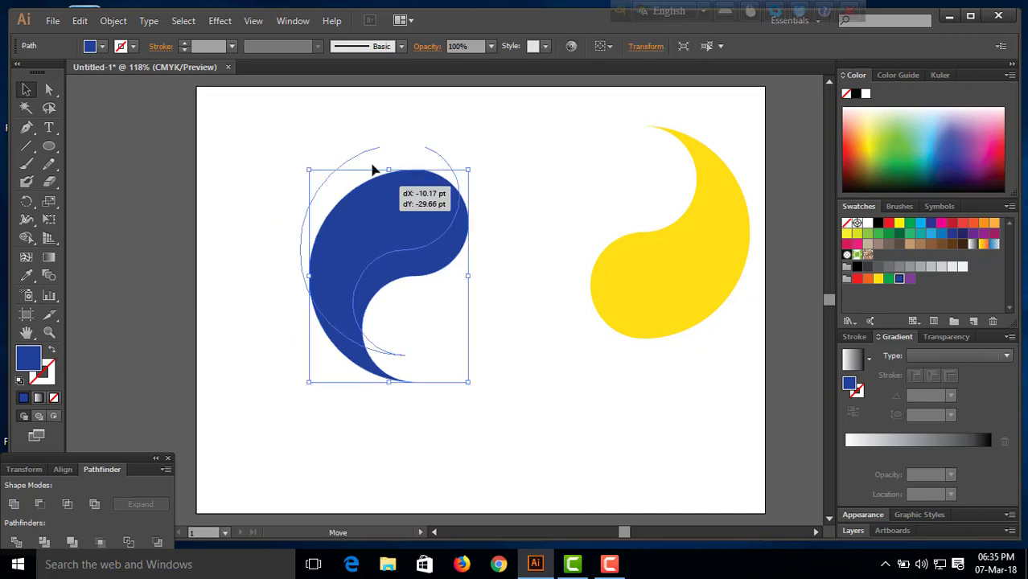
left_click(507, 305)
left_click_drag(674, 292, 673, 378)
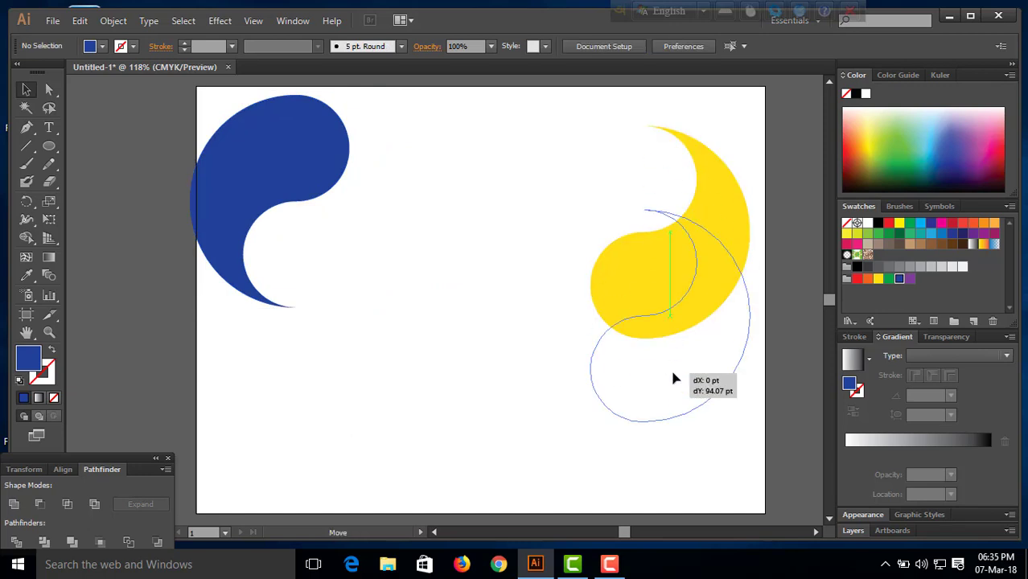
left_click(291, 155)
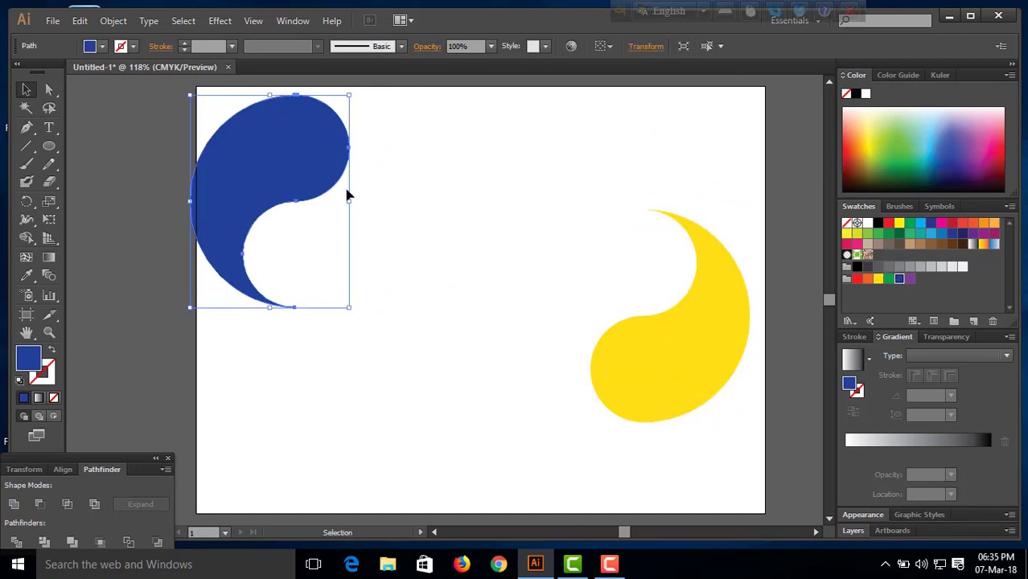
left_click_drag(348, 195, 448, 283)
mouse_move(665, 339)
left_mouse_down()
mouse_move(501, 344)
mouse_move(443, 329)
left_mouse_up()
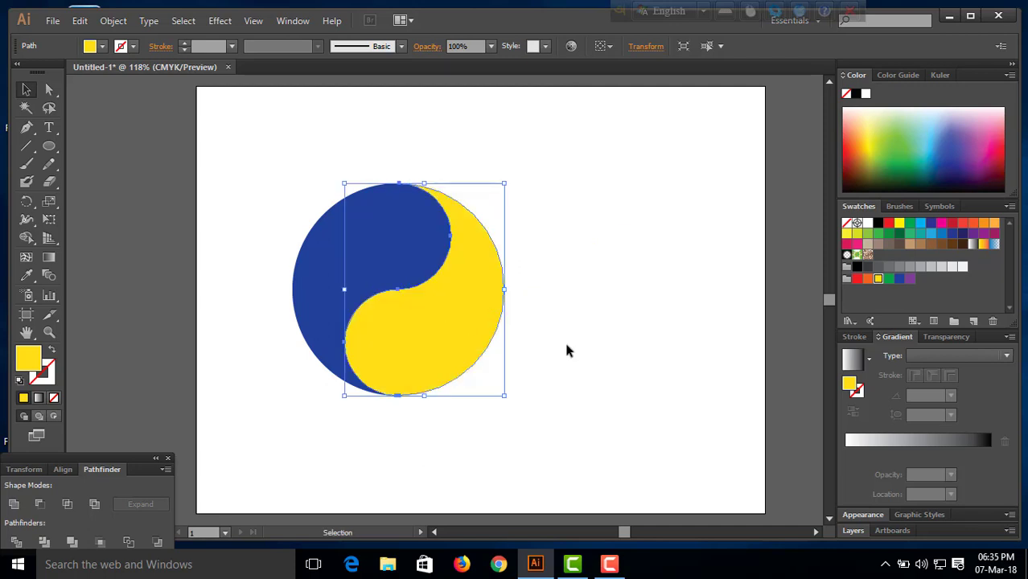
left_click(563, 339)
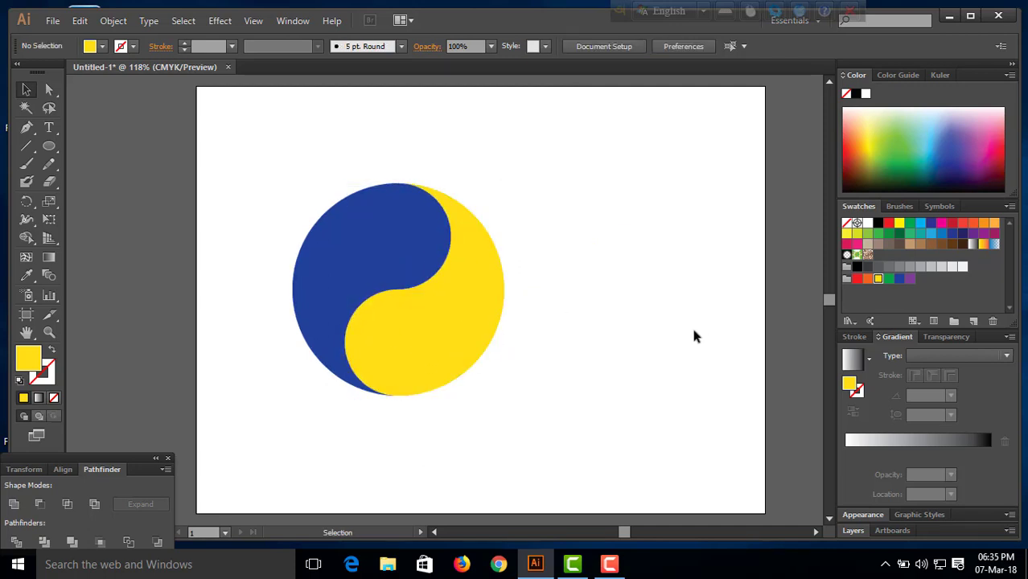
Group the blue and yellow halves and move the group up and to the right
left_click_drag(270, 175, 576, 420)
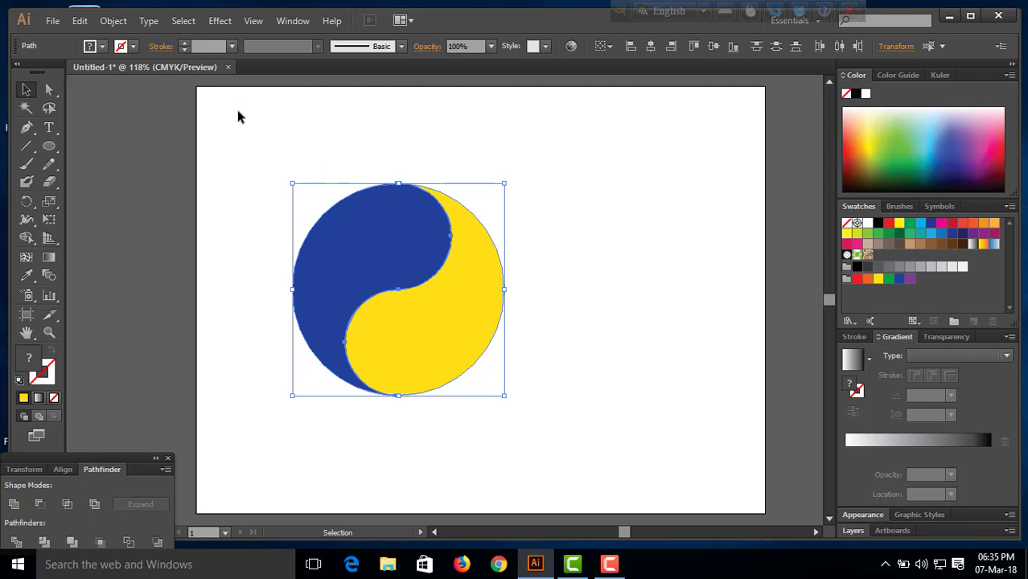
left_click(112, 20)
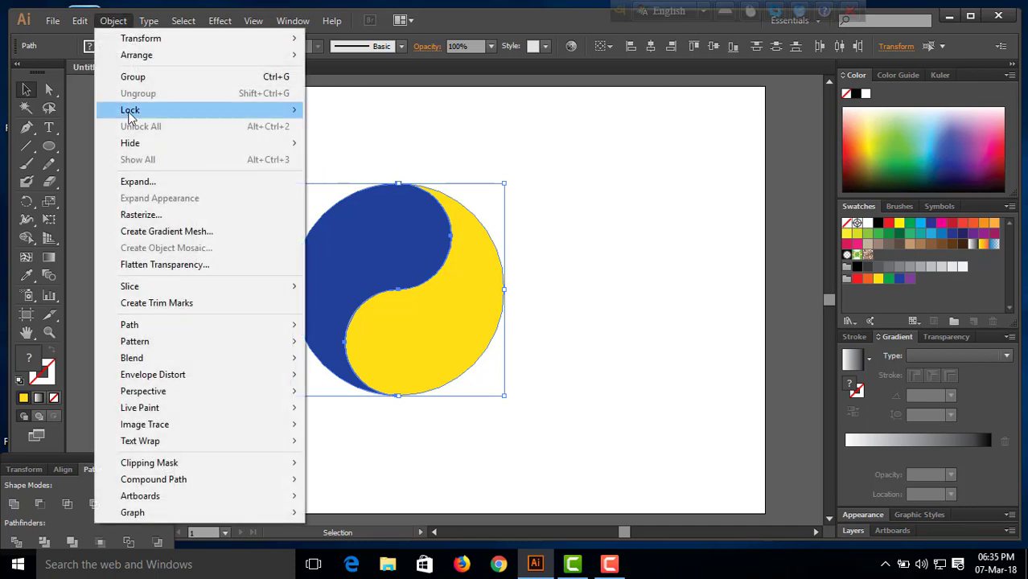
left_click(156, 77)
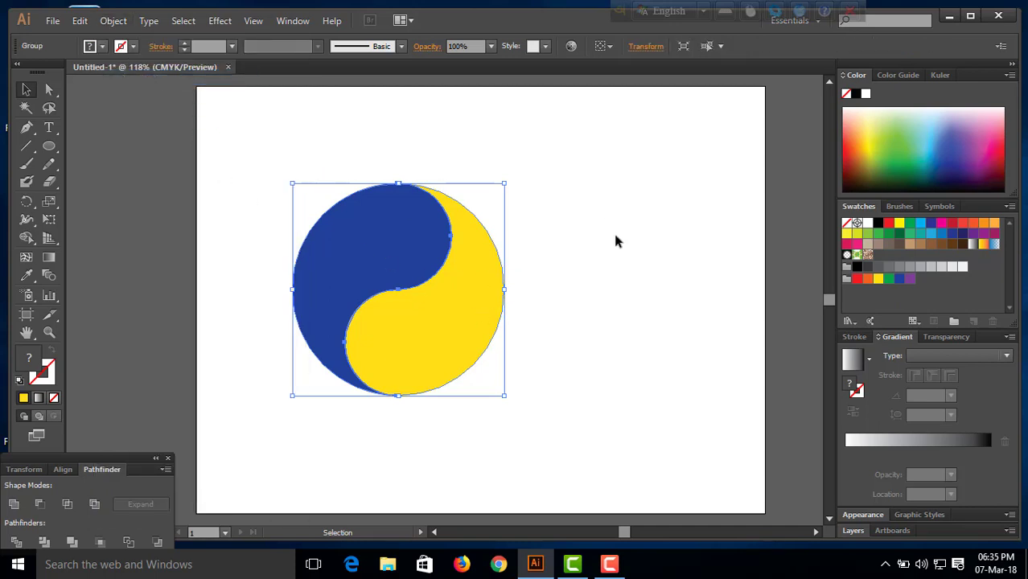
left_click(641, 268)
left_click_drag(464, 306, 546, 284)
left_click(475, 422)
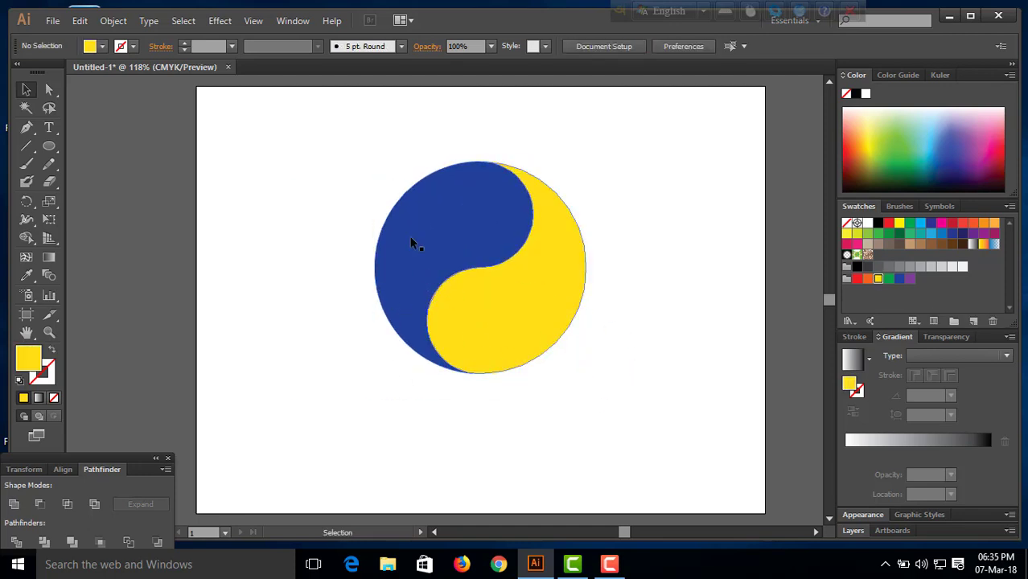